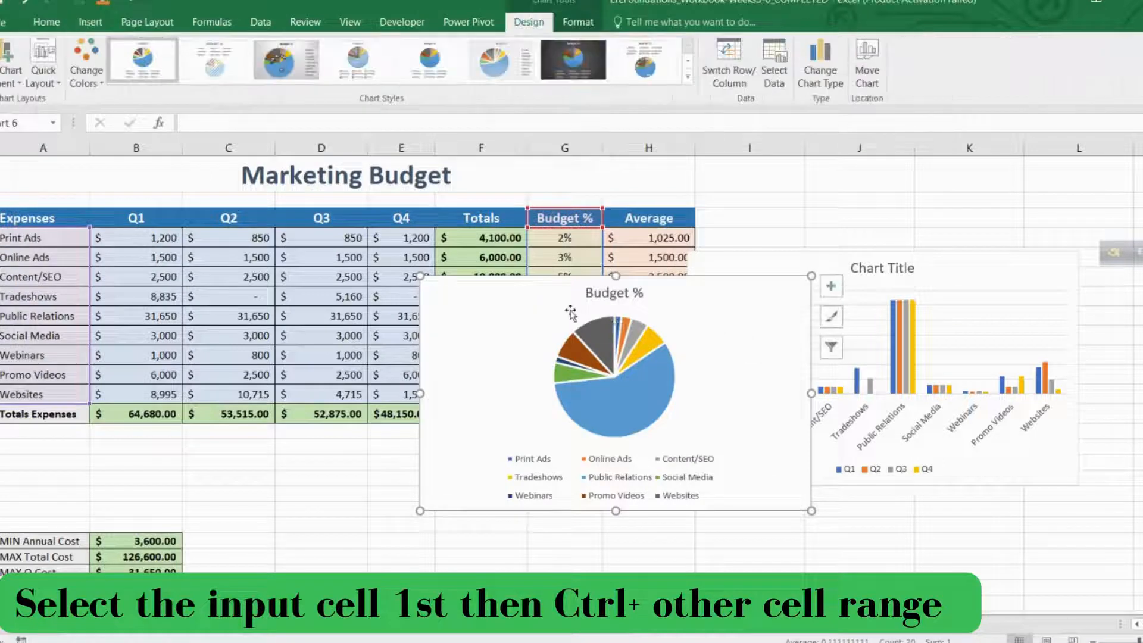
# Move the Budget % pie chart down over the table and apply the dark background chart style.
pyautogui.moveTo(550, 280); pyautogui.dragTo(374, 331)
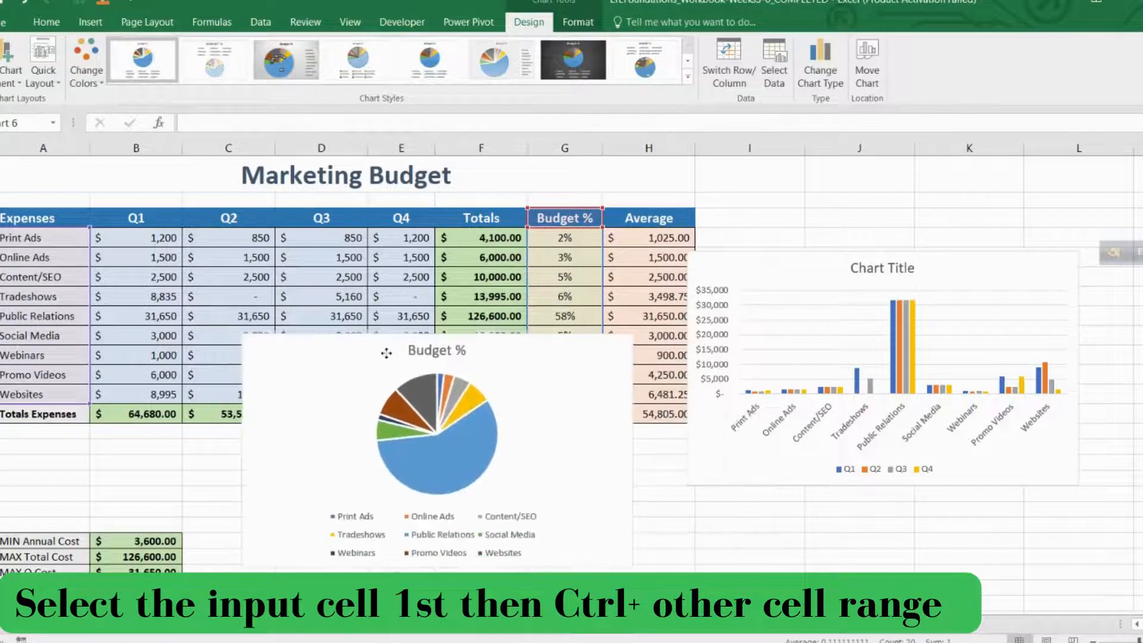
pyautogui.click(573, 59)
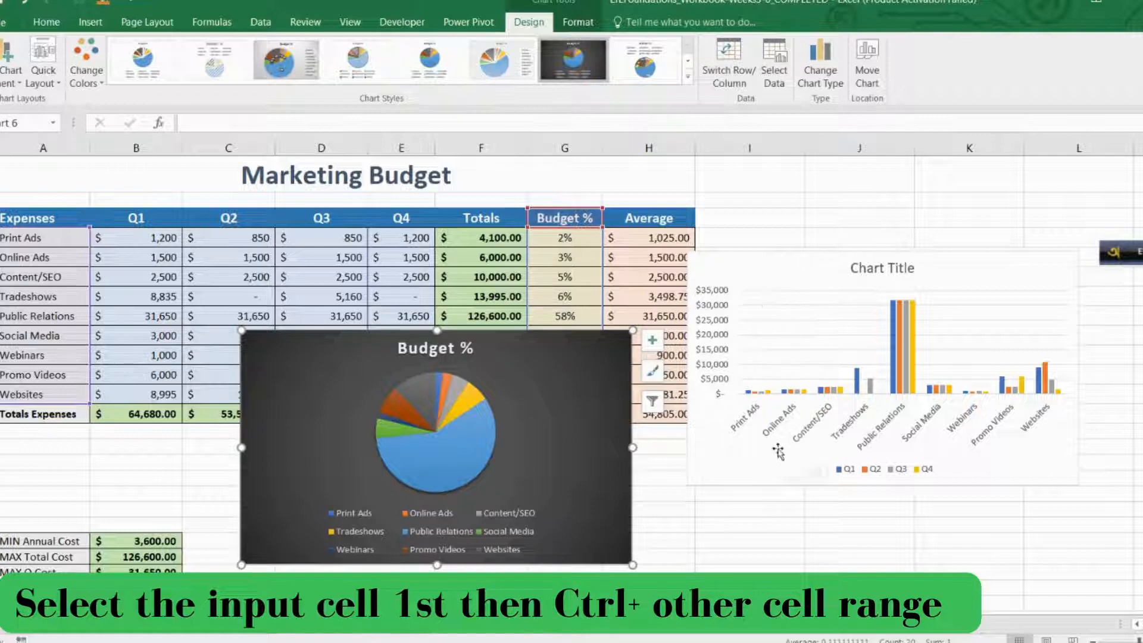
pyautogui.click(786, 269)
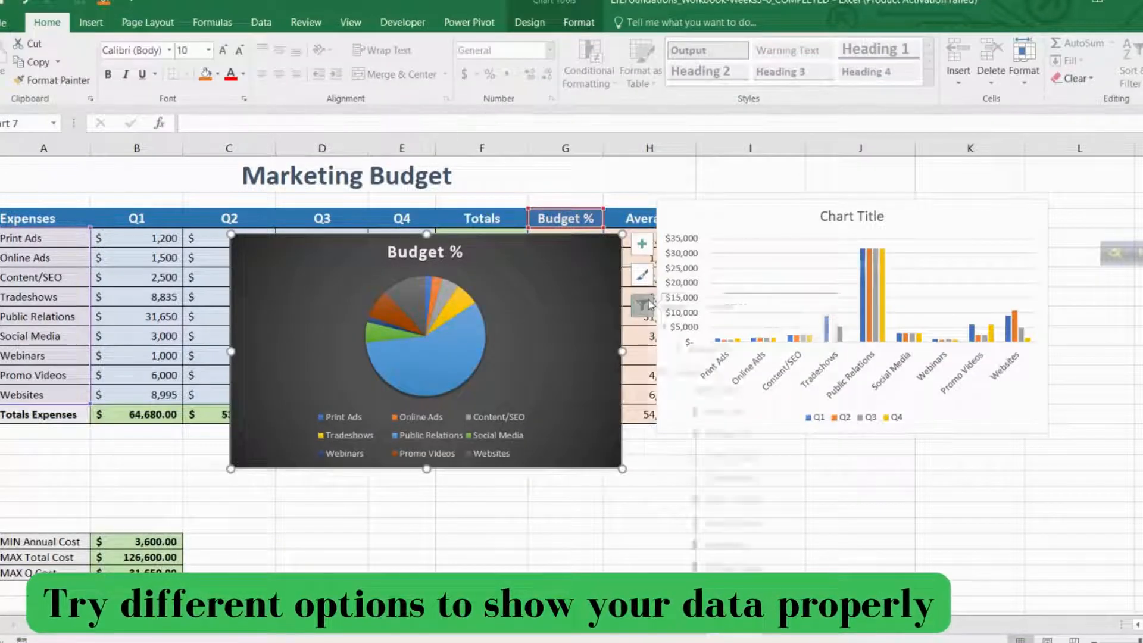
# Try unchecking the Content/SEO and Public Relations categories in the pie chart's filter and restore both.
pyautogui.click(642, 305)
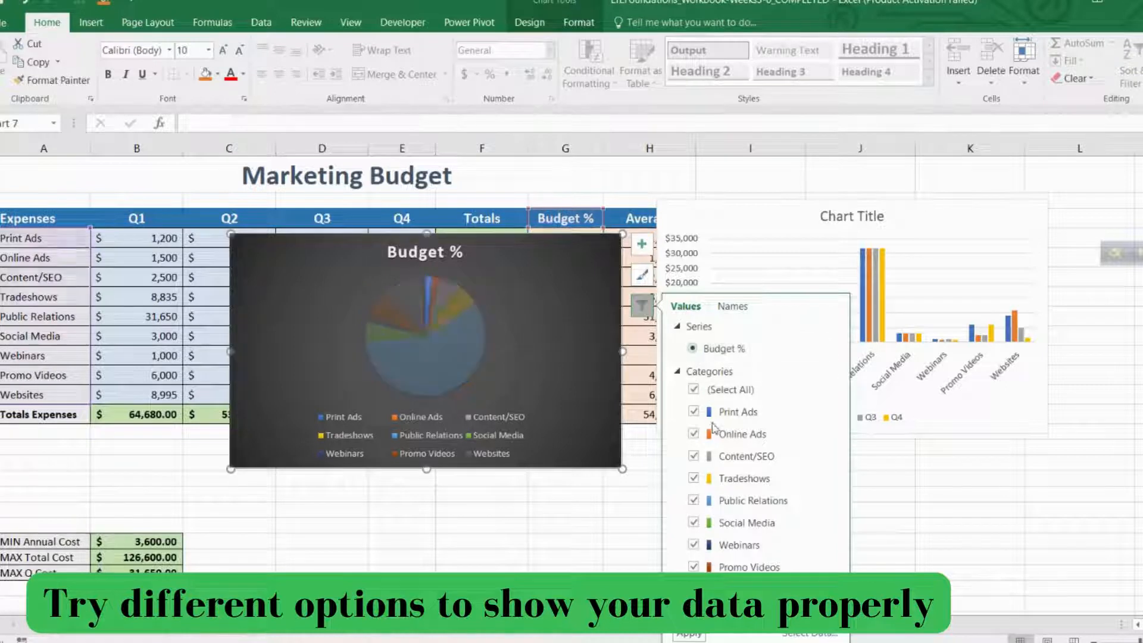
pyautogui.click(696, 456)
pyautogui.click(711, 500)
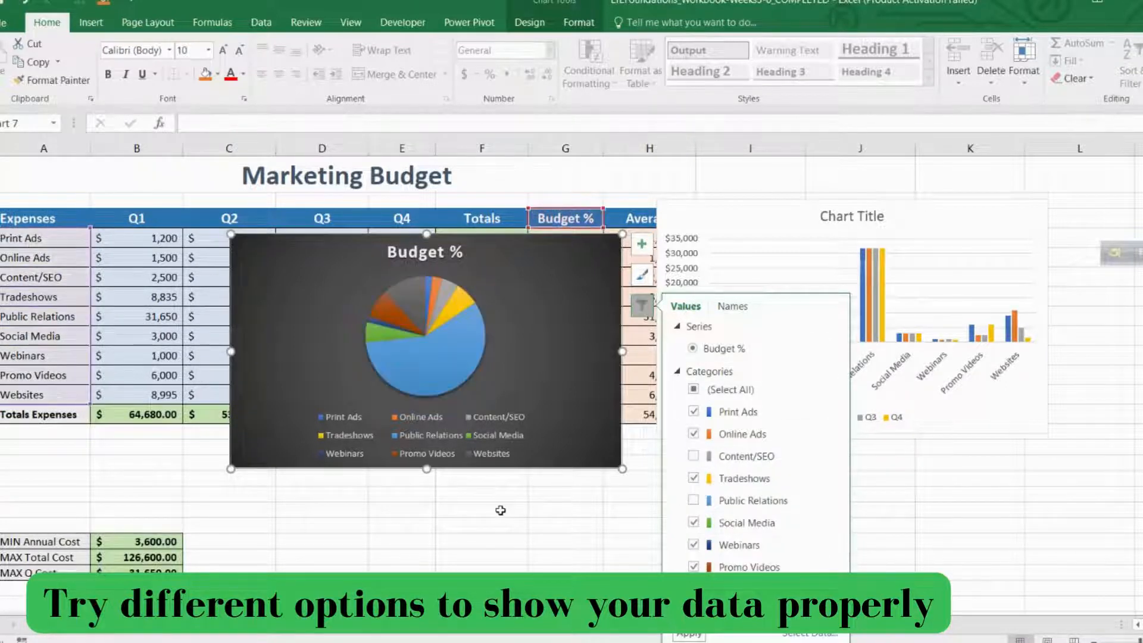
pyautogui.click(695, 456)
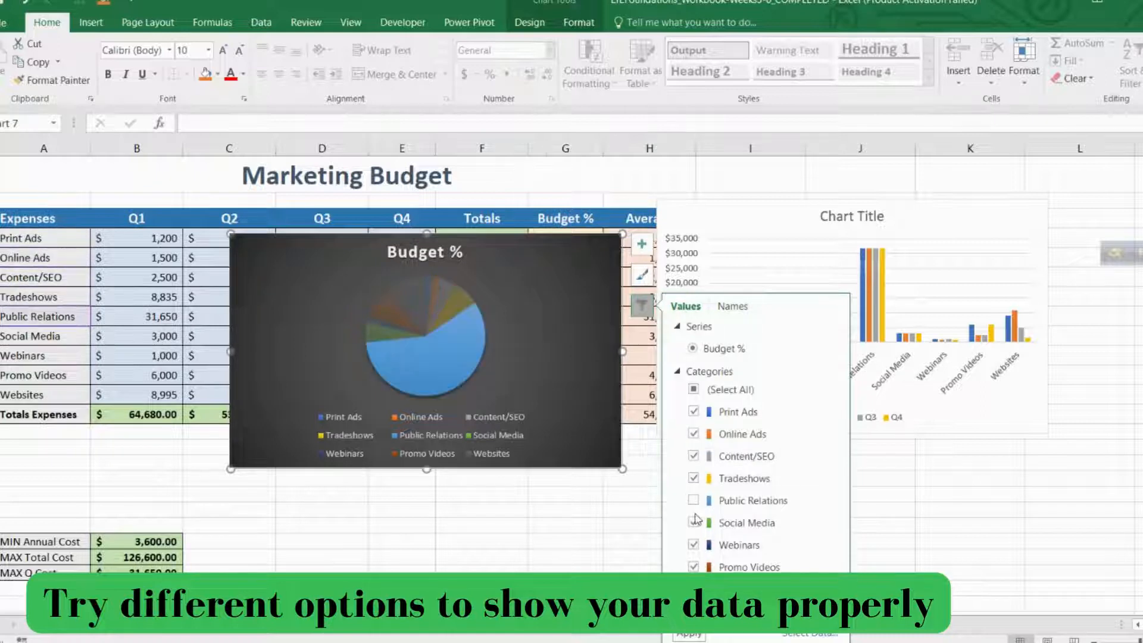
pyautogui.click(696, 500)
# Try switching the pie chart's title, data labels and legend on and off.
pyautogui.click(641, 274)
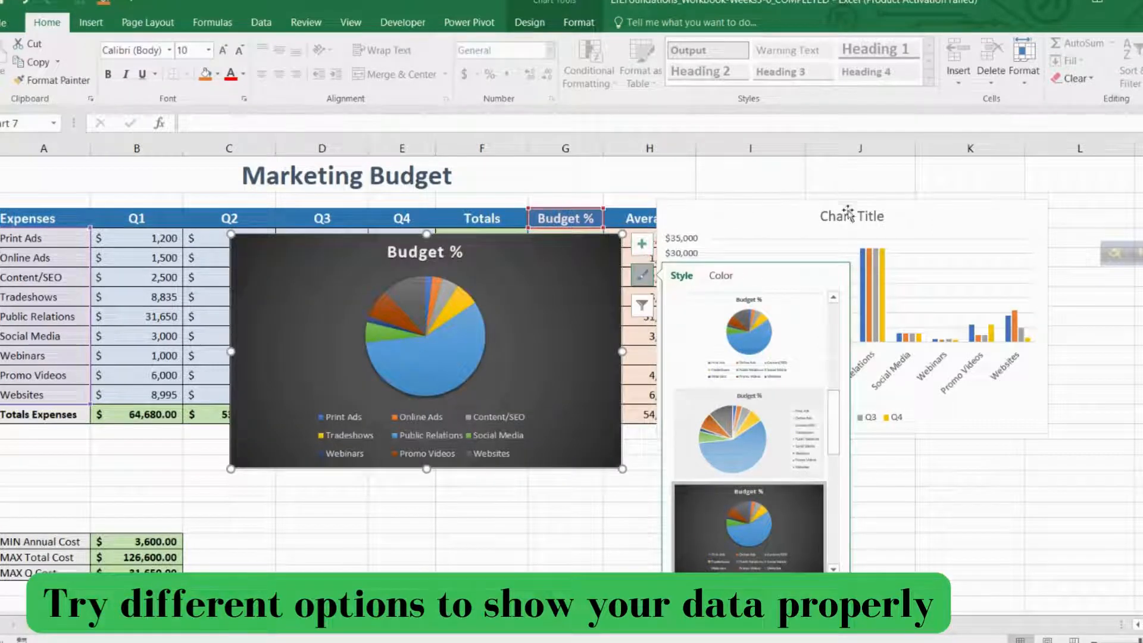
pyautogui.click(642, 244)
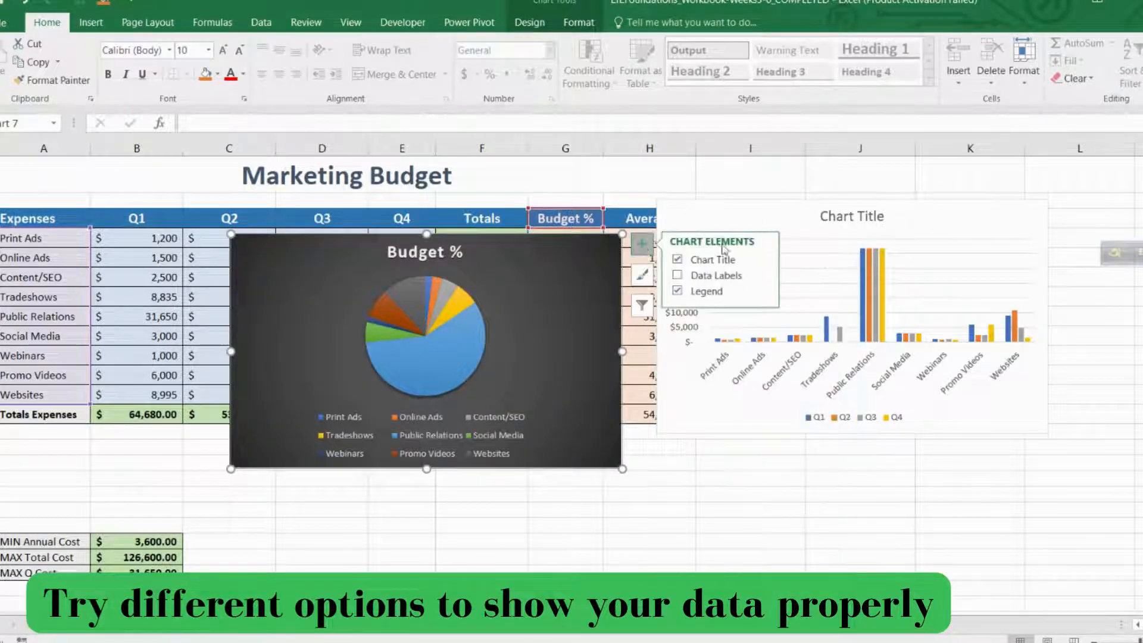
pyautogui.click(676, 260)
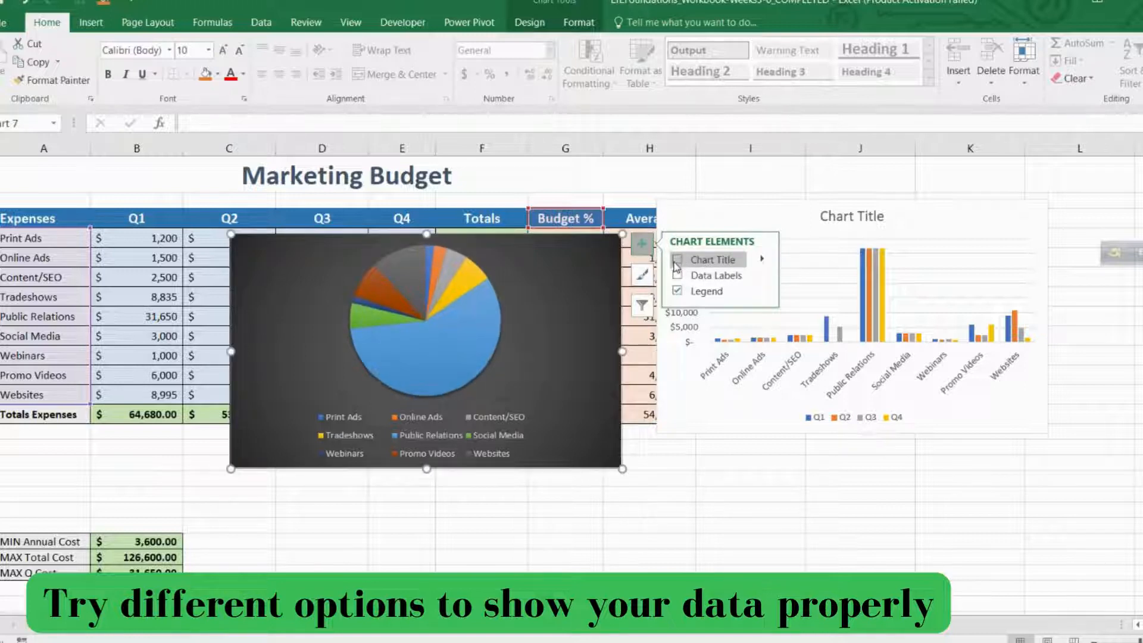
pyautogui.click(676, 260)
pyautogui.click(676, 275)
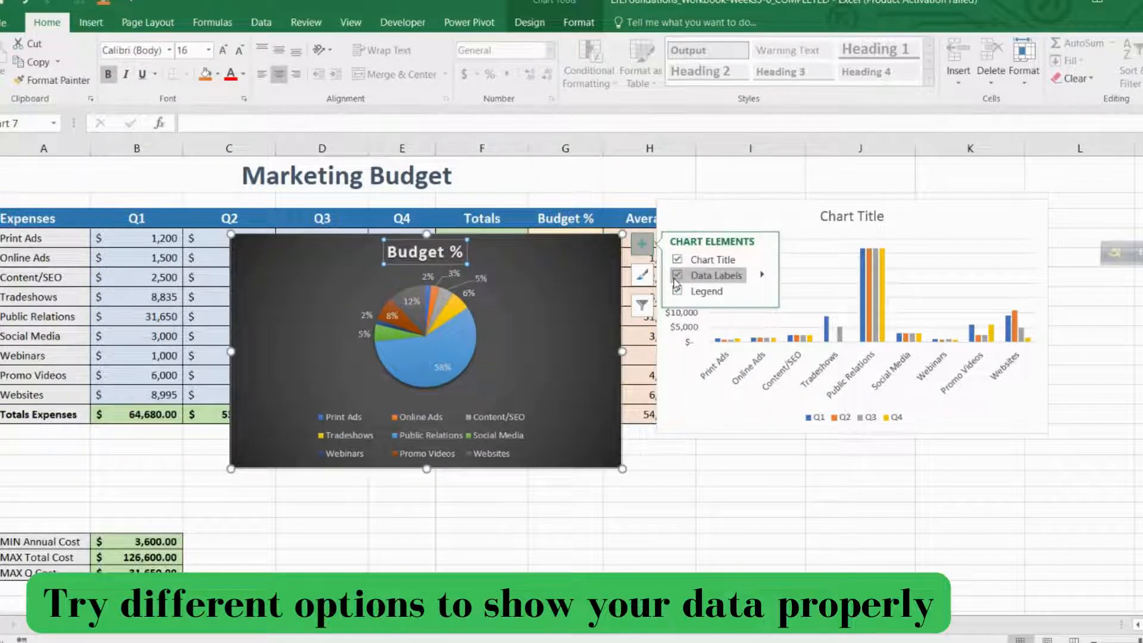
pyautogui.click(676, 276)
pyautogui.click(677, 291)
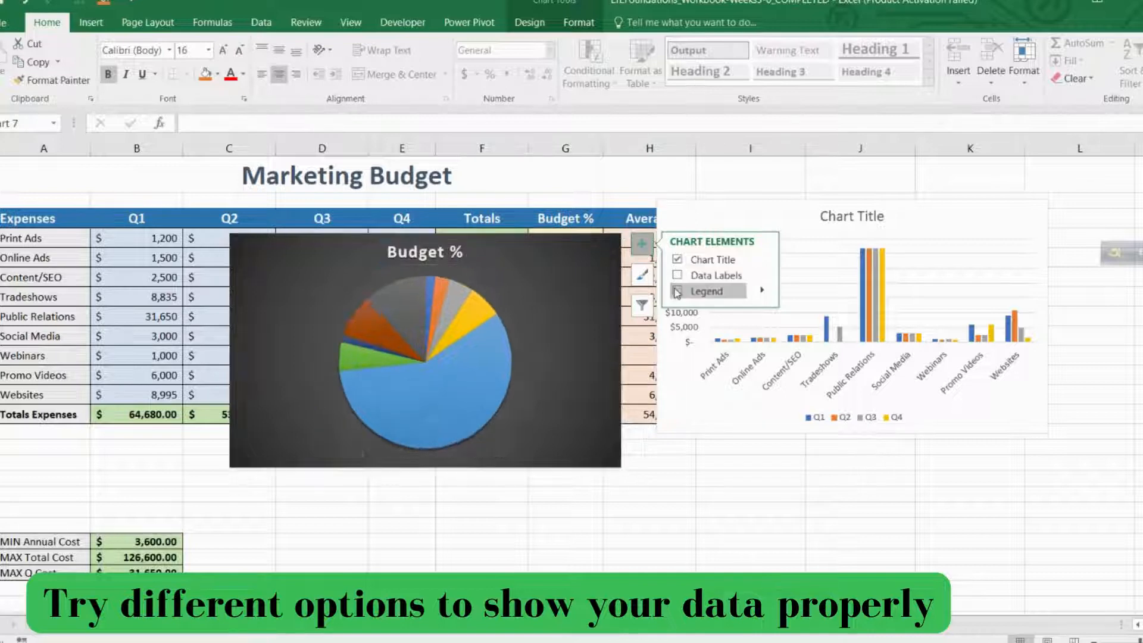
pyautogui.click(676, 291)
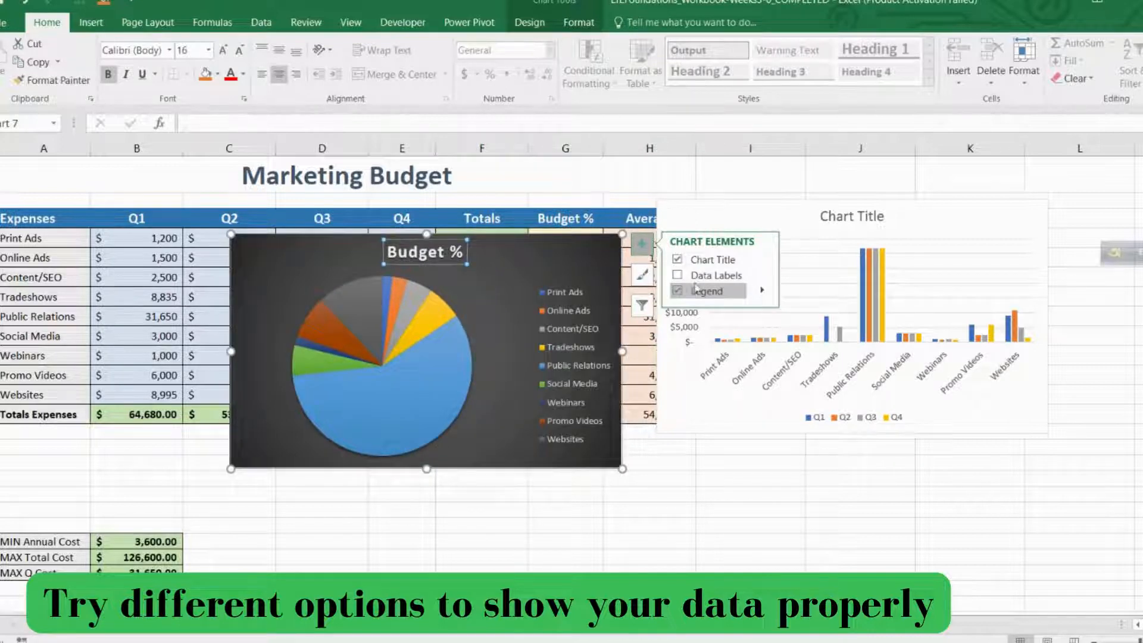
# Add data labels to the Budget % pie chart and remove its legend.
pyautogui.click(762, 275)
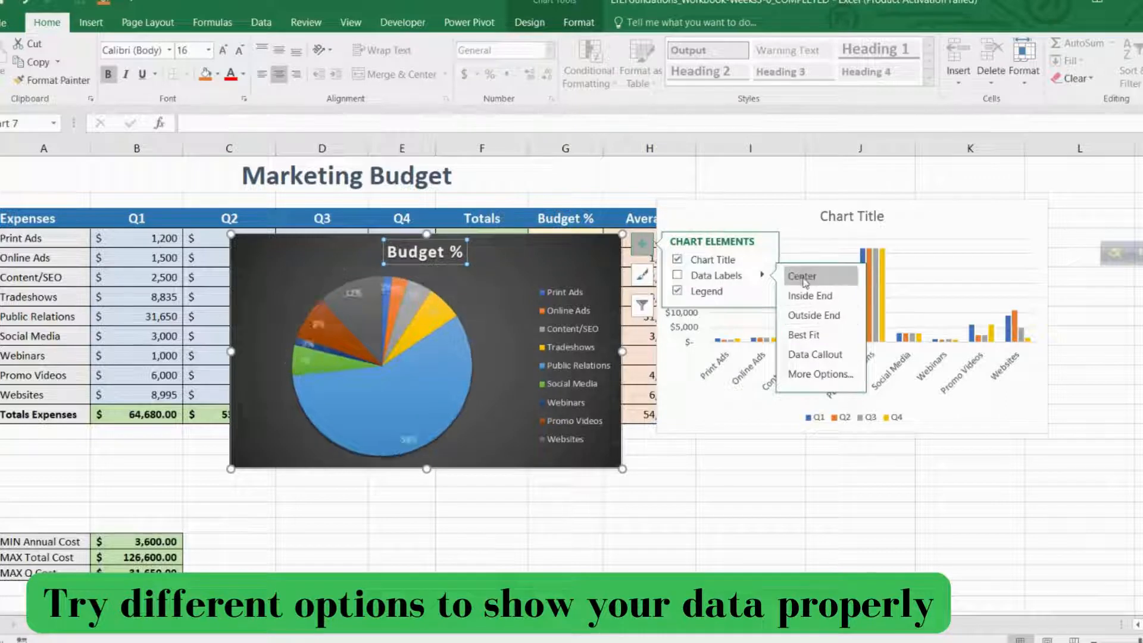
pyautogui.click(761, 290)
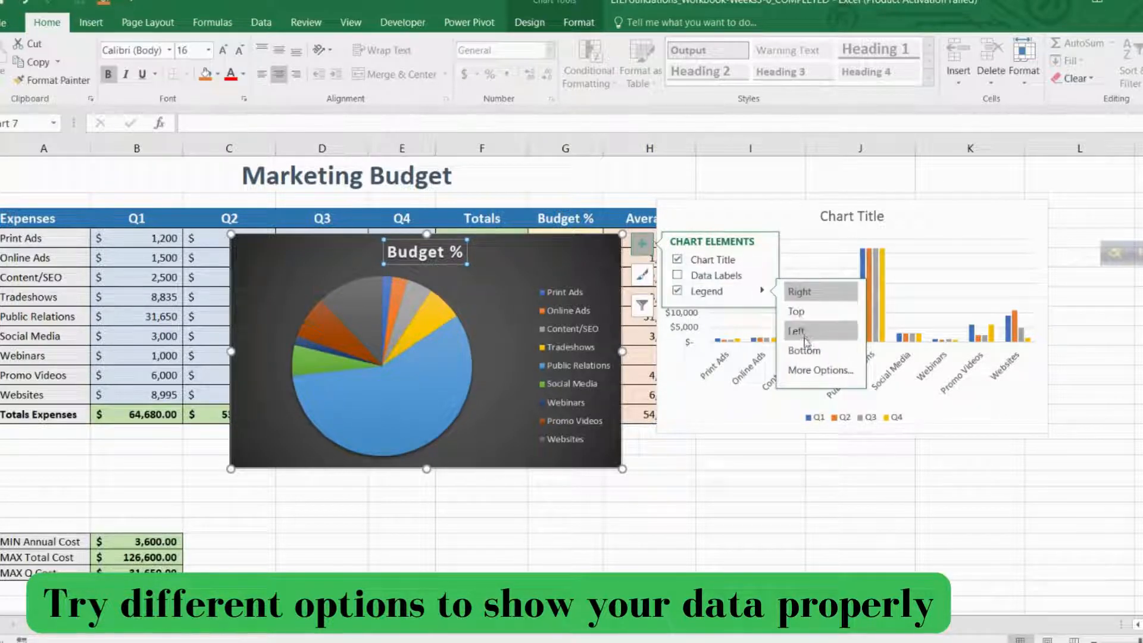
pyautogui.click(642, 276)
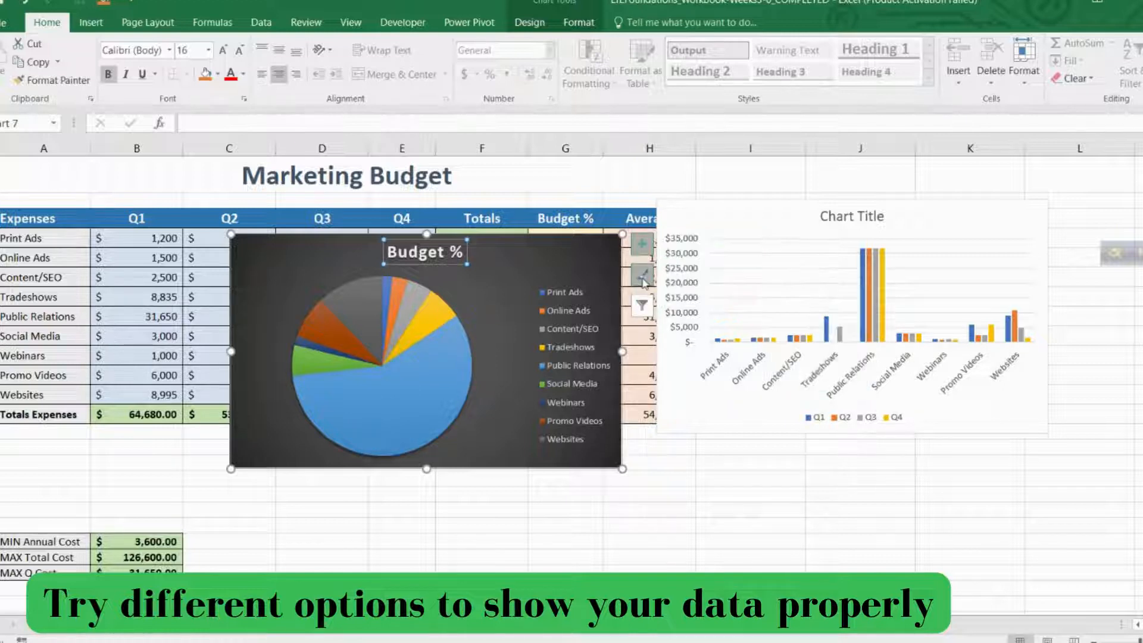
pyautogui.click(641, 244)
pyautogui.click(713, 276)
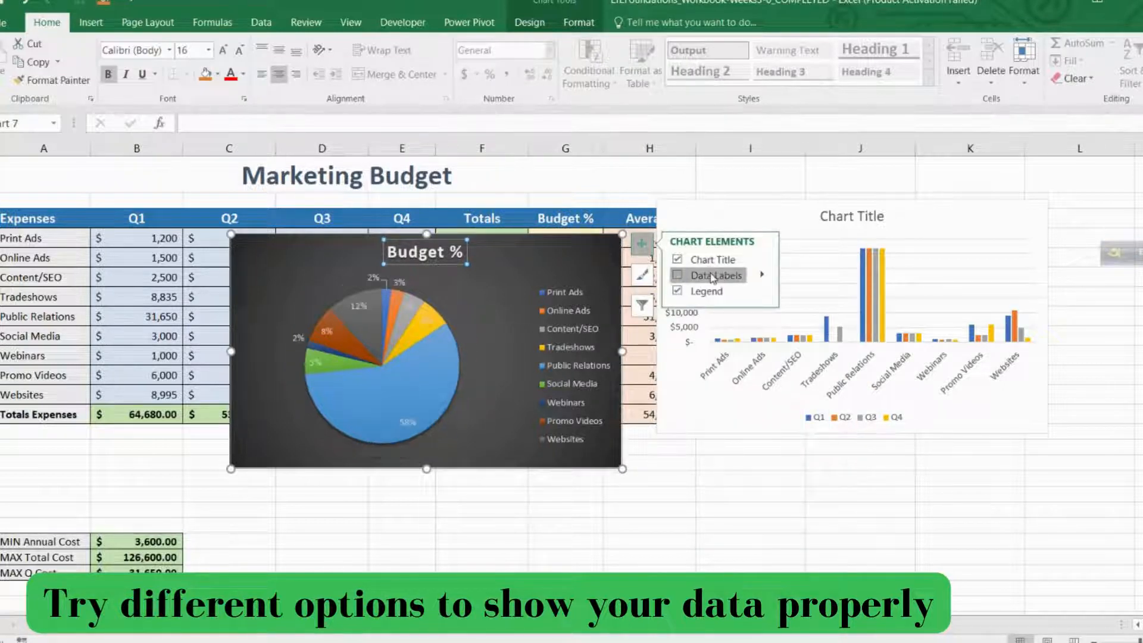
pyautogui.click(712, 293)
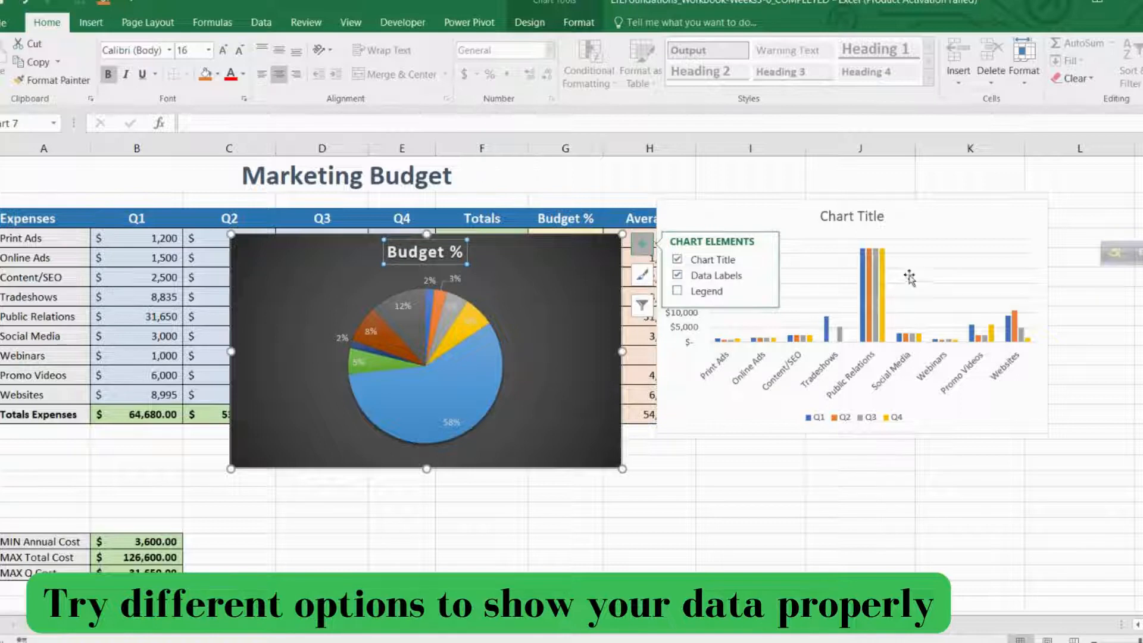
# Browse the available chart styles for the quarterly expenses column chart.
pyautogui.click(934, 232)
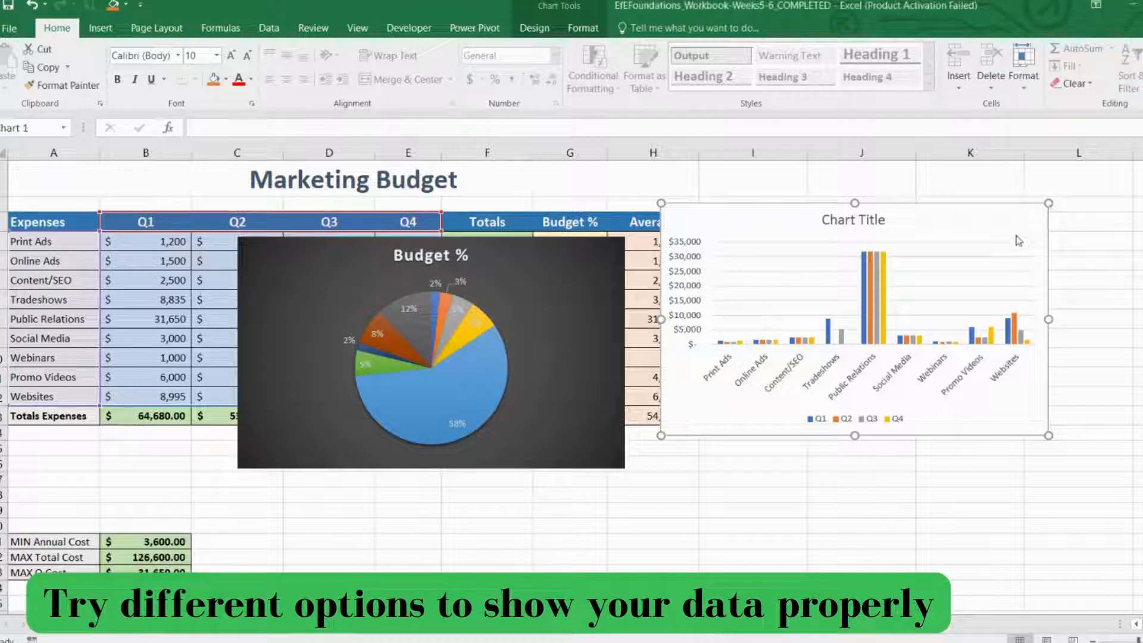
pyautogui.click(1073, 248)
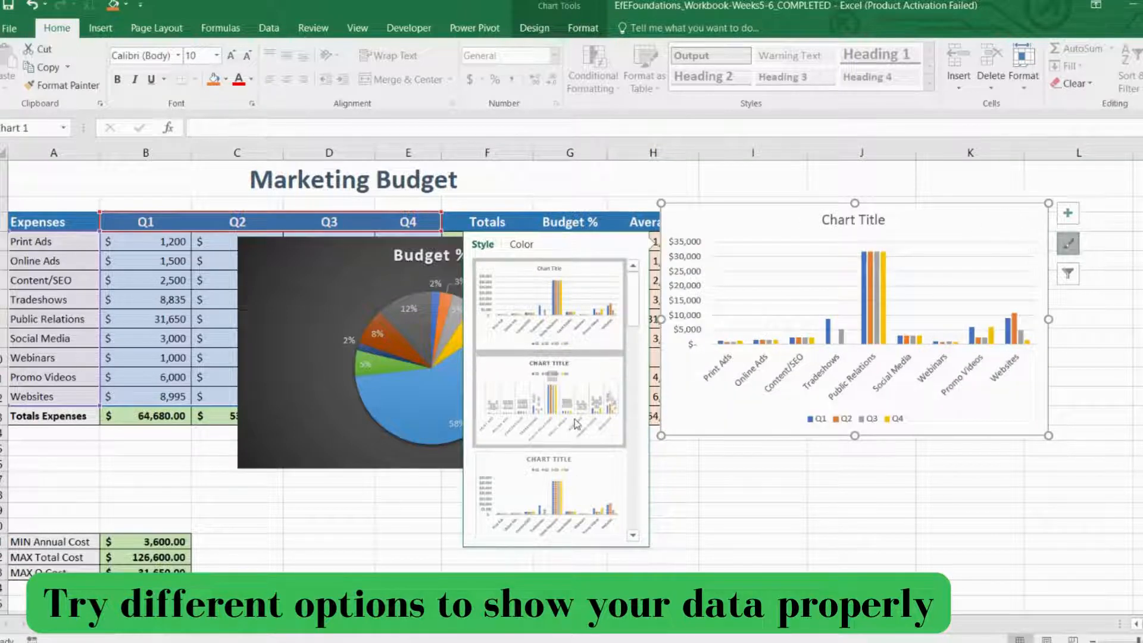
pyautogui.click(631, 501)
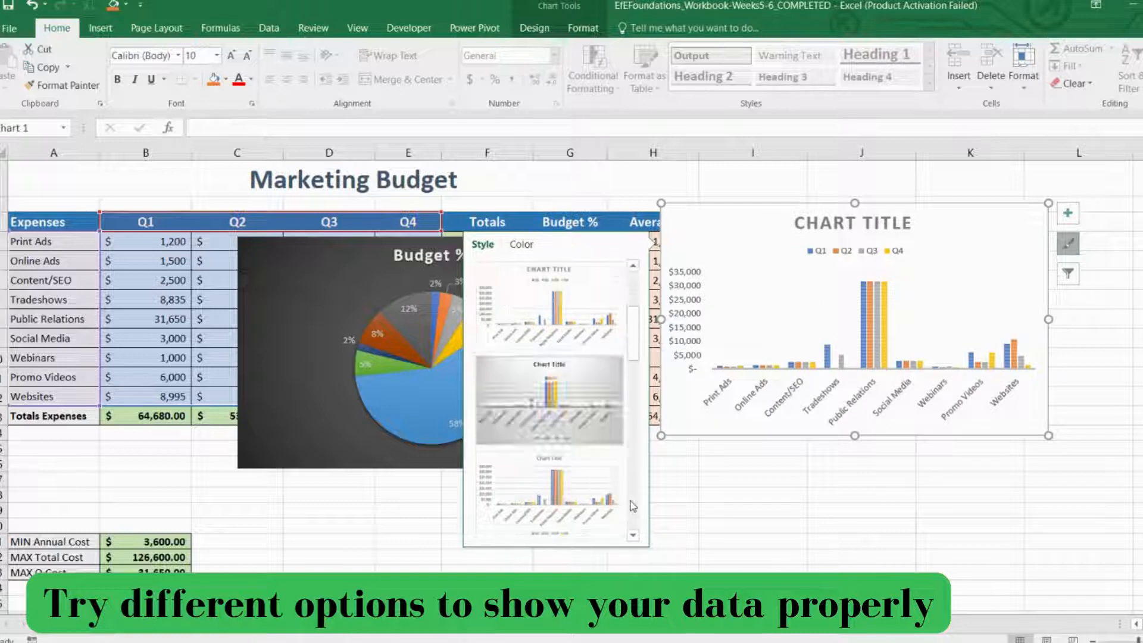
pyautogui.click(632, 506)
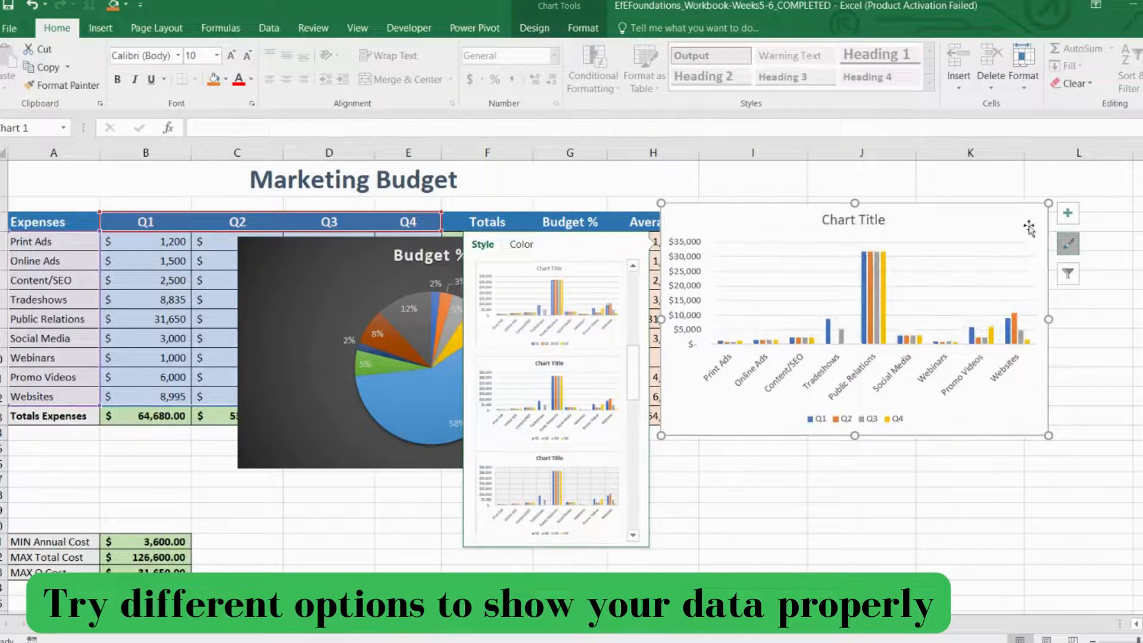
# Try adding axis titles and a data table to the column chart, removing each again.
pyautogui.click(1067, 212)
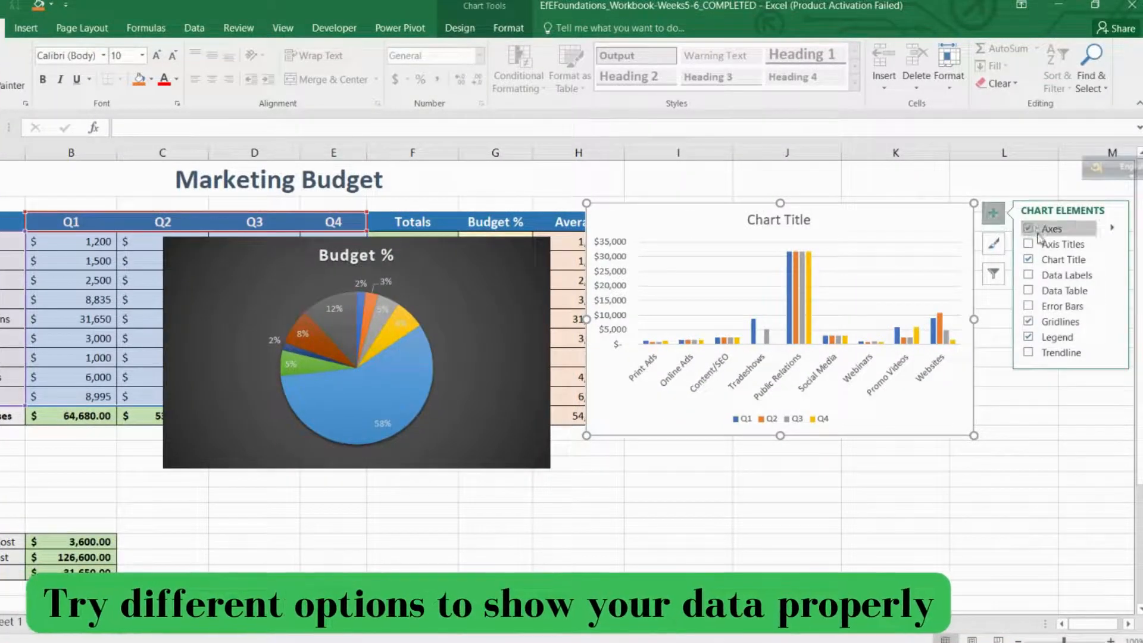
pyautogui.click(1028, 244)
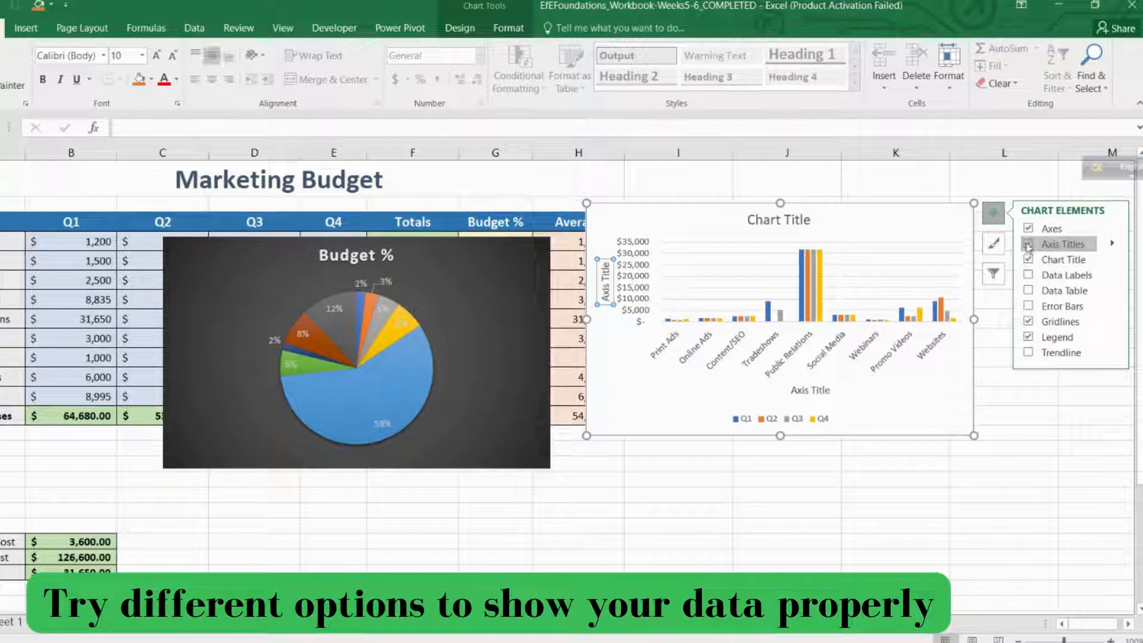
pyautogui.click(1027, 245)
pyautogui.click(1028, 290)
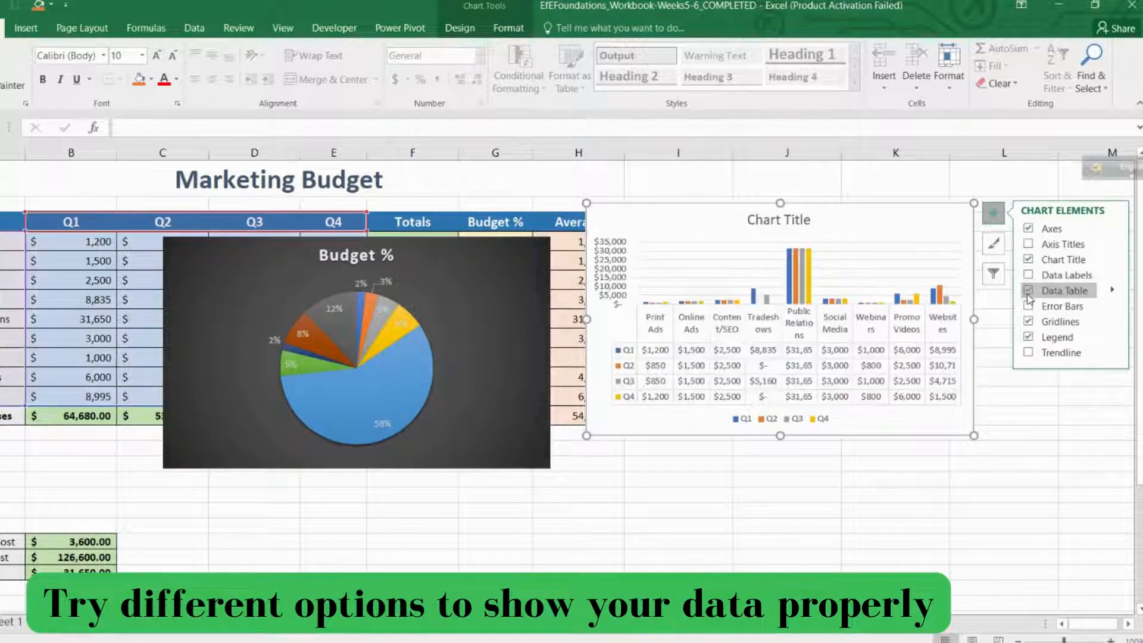
pyautogui.click(1027, 290)
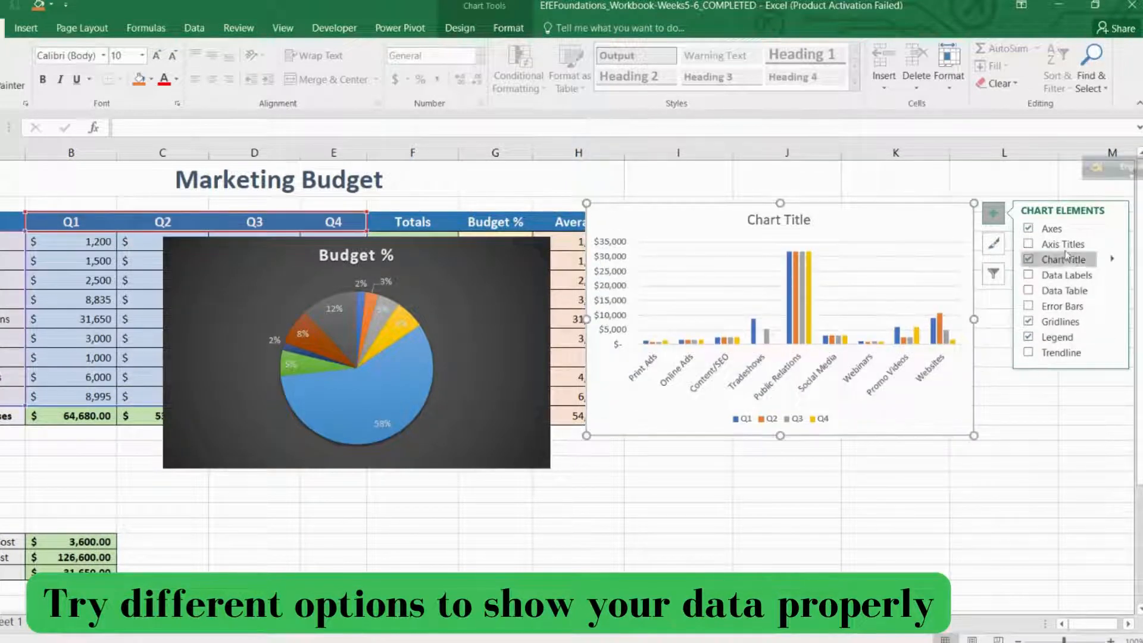
# Try toggling the column chart's legend and view the series choices for a trendline without adding one.
pyautogui.click(1028, 337)
pyautogui.click(1027, 337)
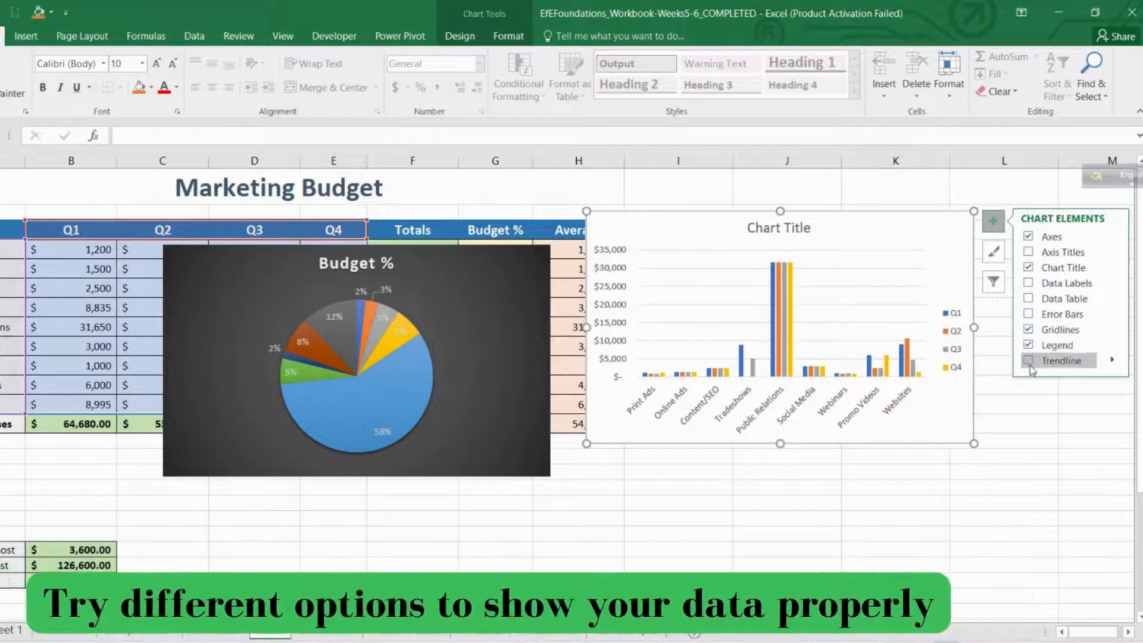
pyautogui.click(1029, 361)
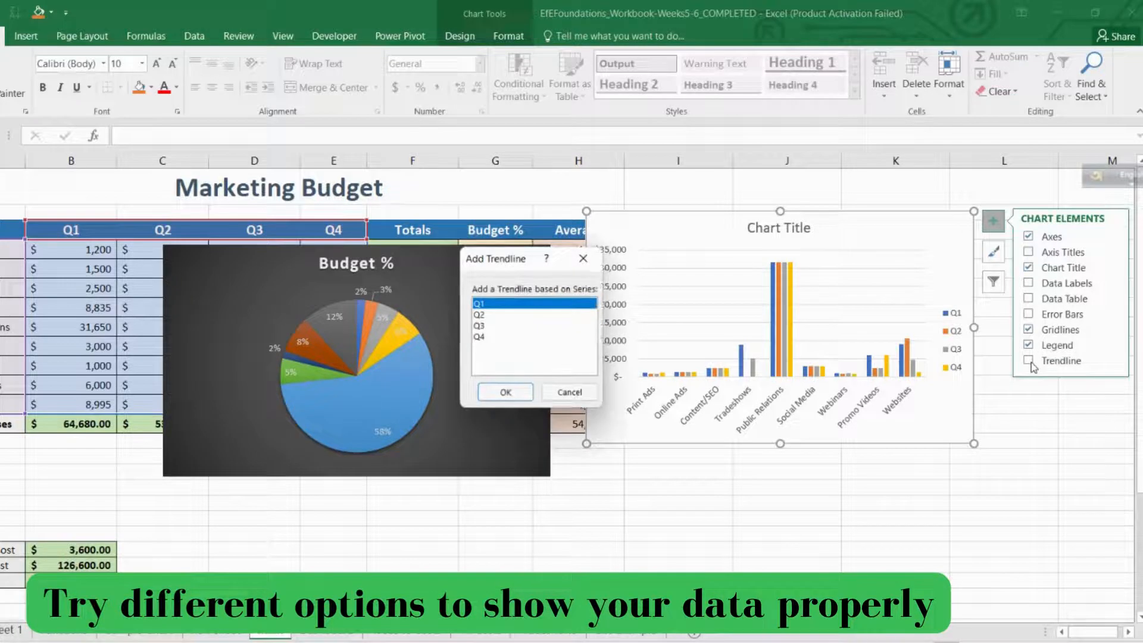
pyautogui.press('Escape')
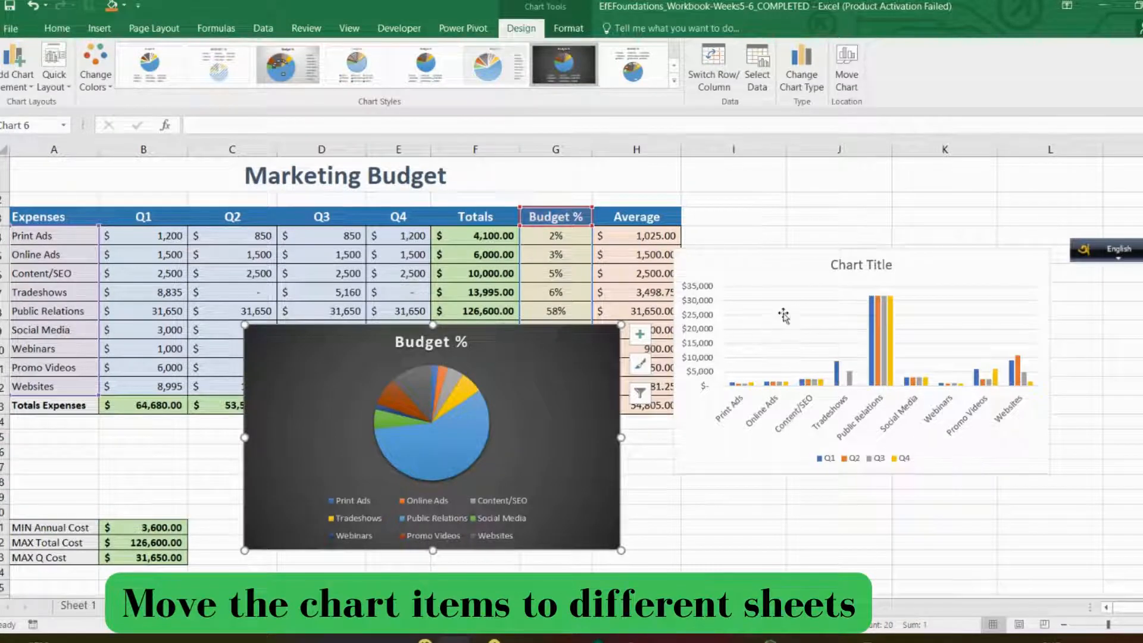
# Move the quarterly column chart to a new sheet named "NEW SHEET 1".
pyautogui.click(769, 266)
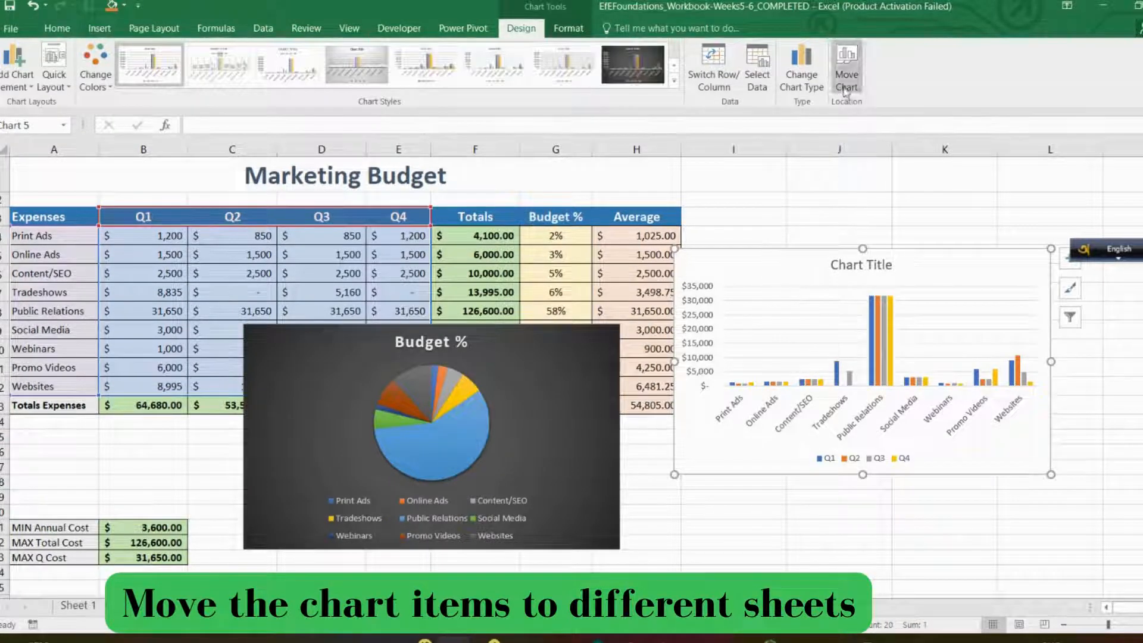
pyautogui.click(847, 66)
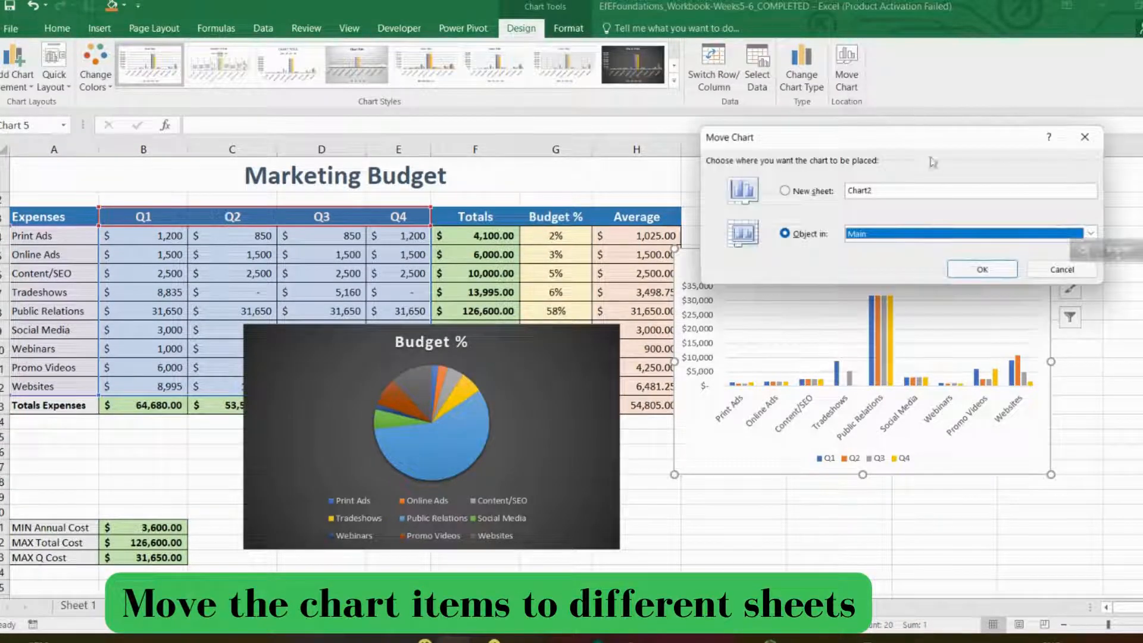
pyautogui.click(785, 191)
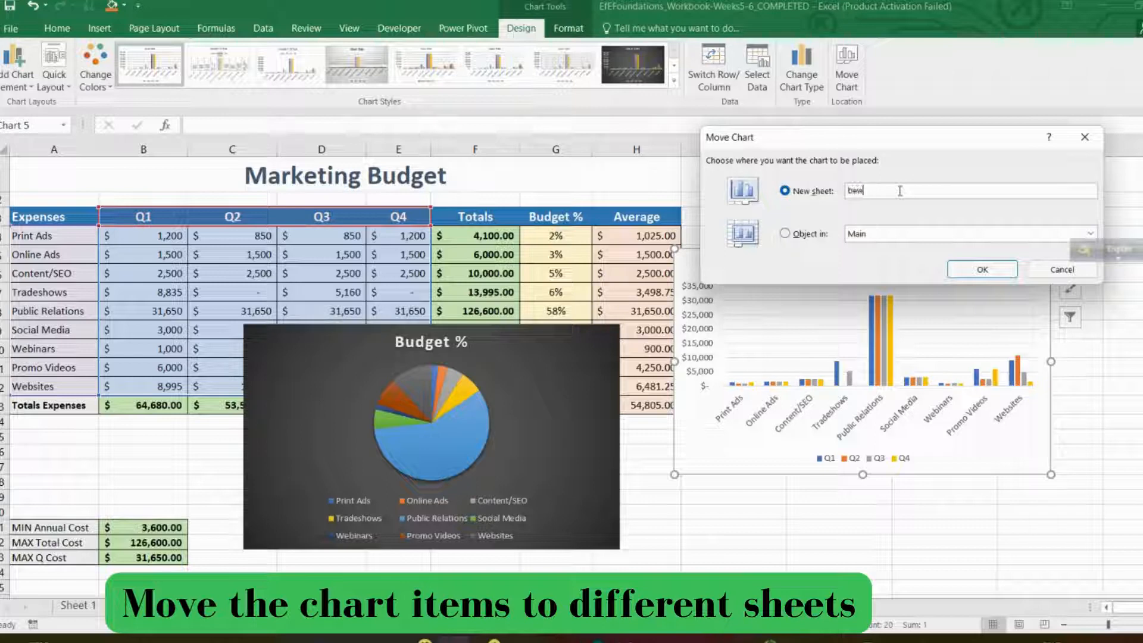
pyautogui.write('New sheet1')
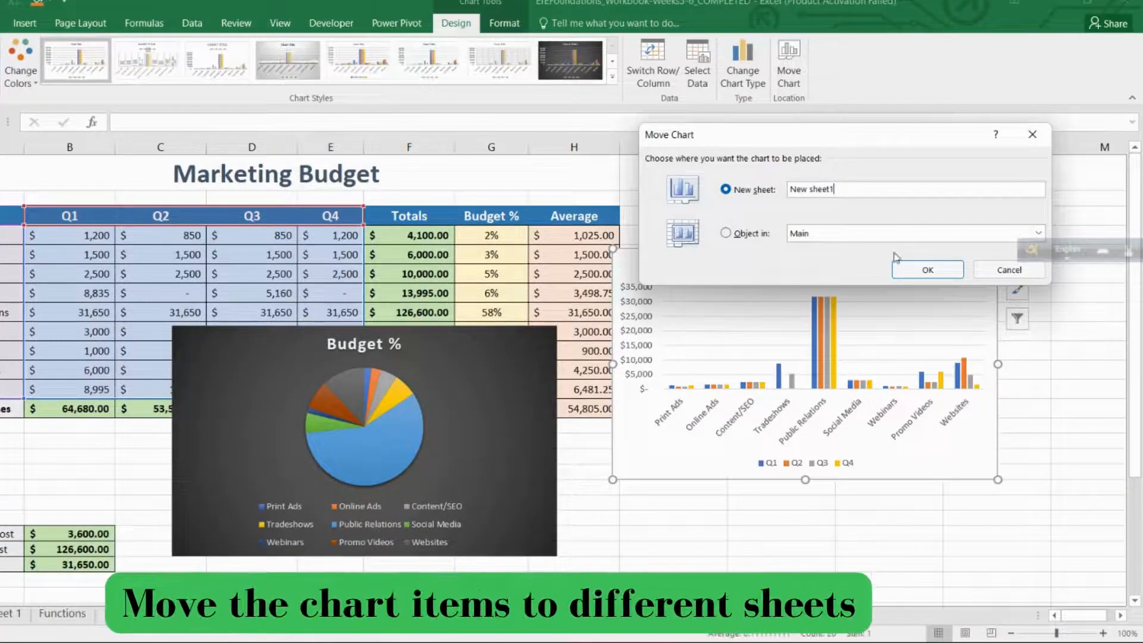
pyautogui.moveTo(836, 189); pyautogui.dragTo(784, 188)
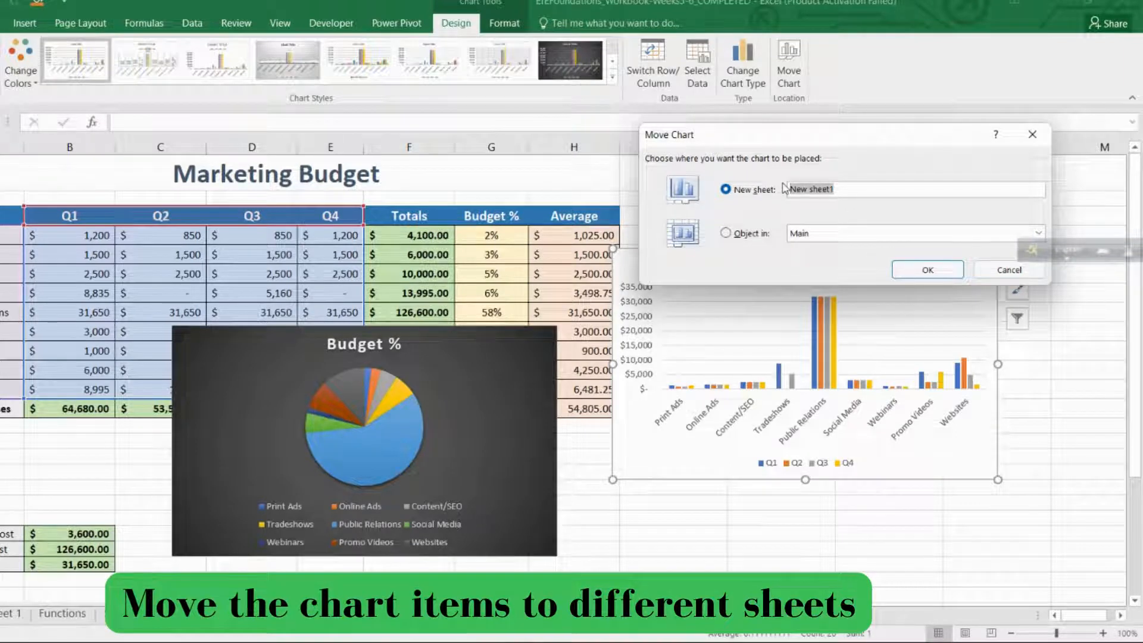
pyautogui.write('NEW SHEET 1')
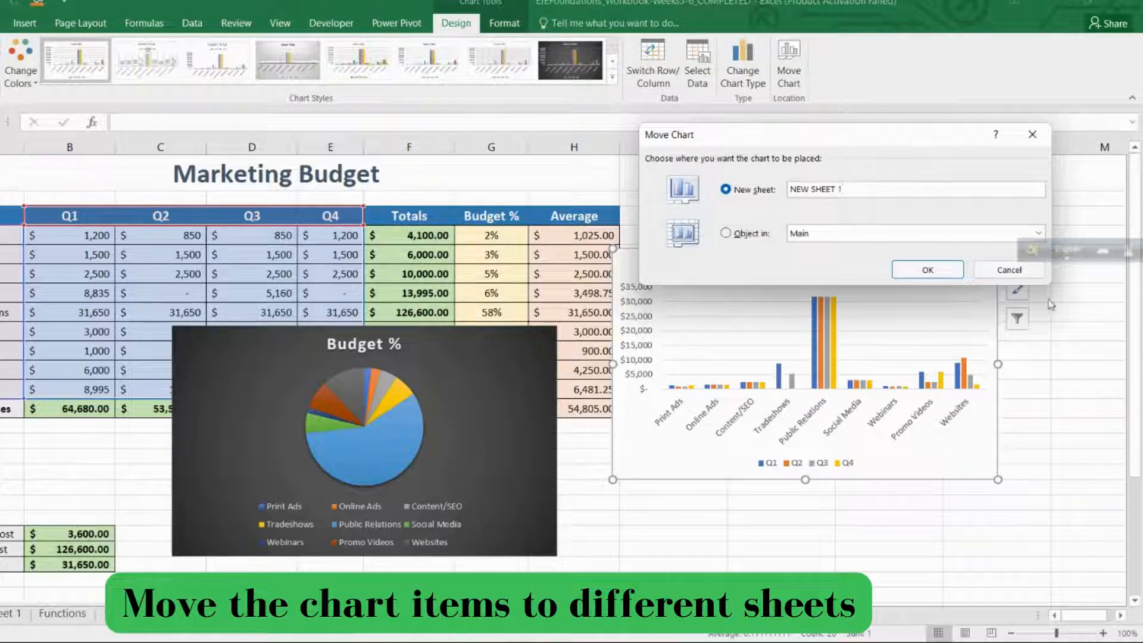
pyautogui.click(925, 270)
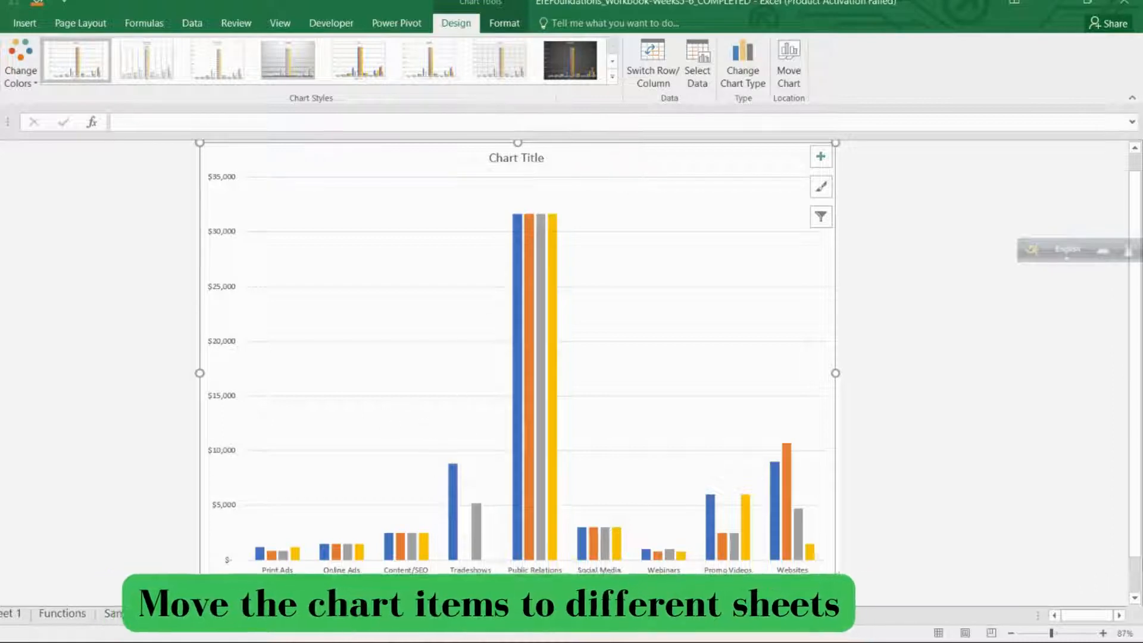
# Move the Budget % pie chart from the Main sheet to the Dashboard sheet as an embedded object.
pyautogui.click(366, 621)
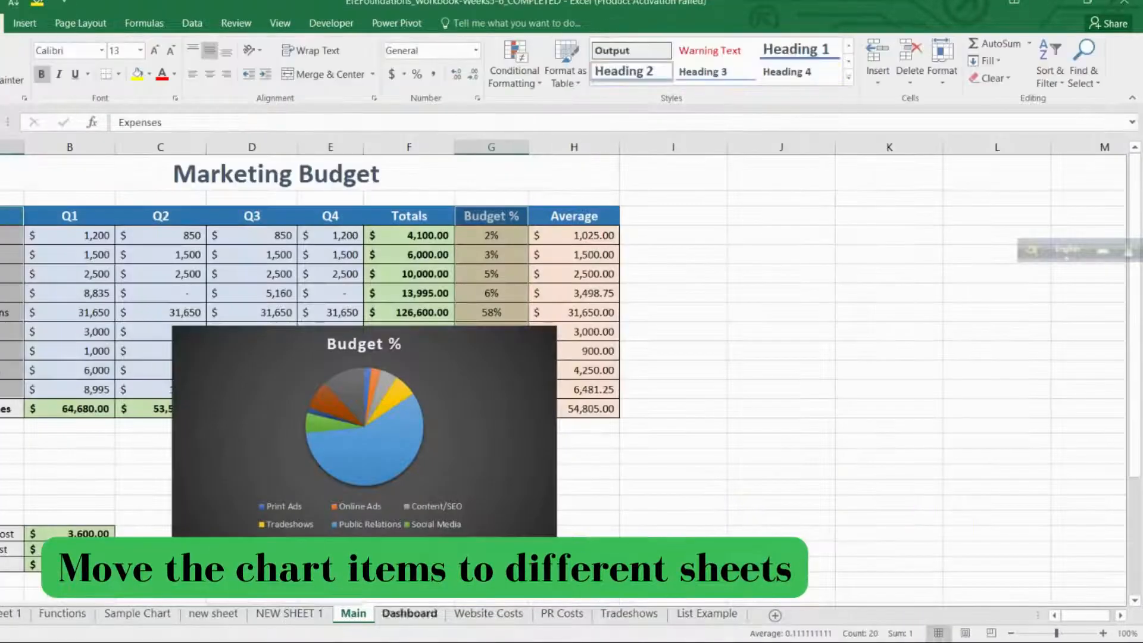
pyautogui.click(444, 364)
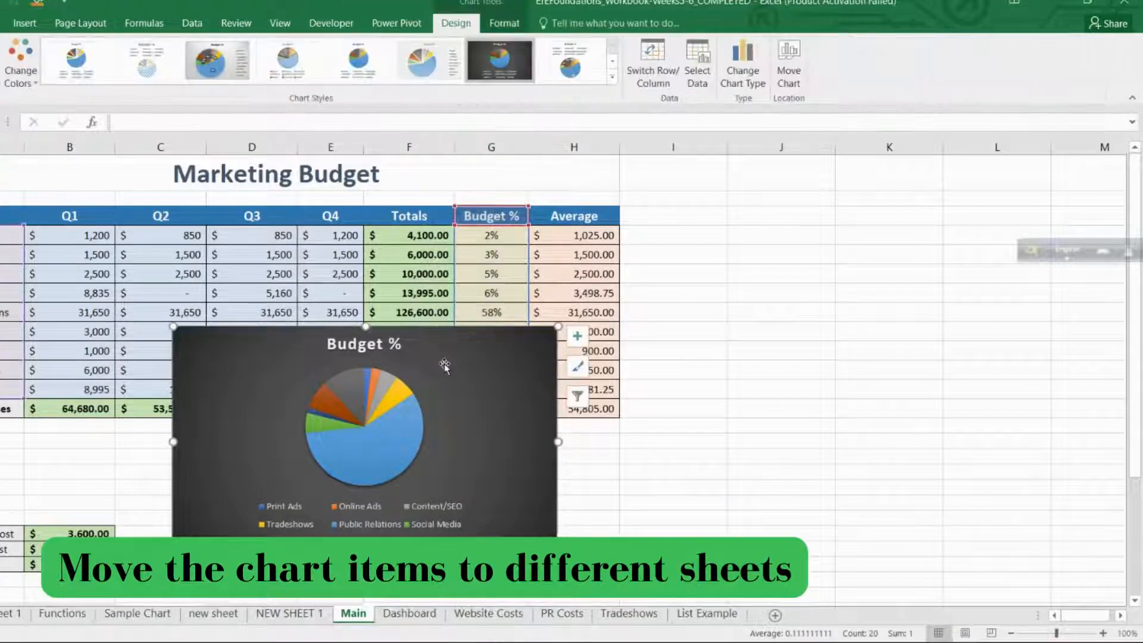
pyautogui.click(30, 25)
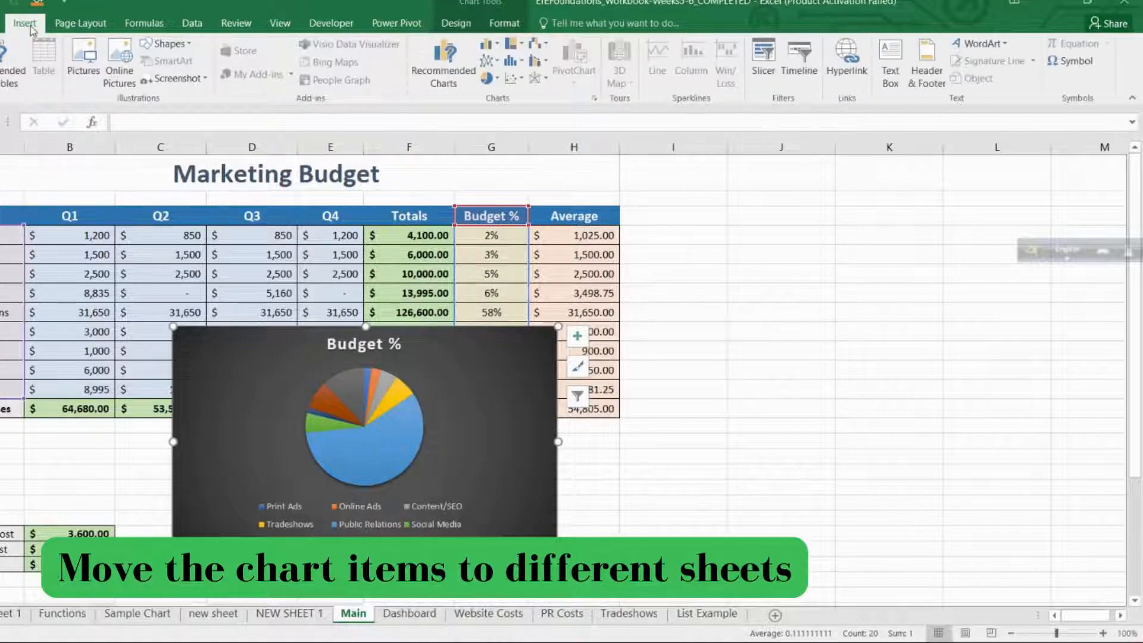
pyautogui.rightClick(463, 367)
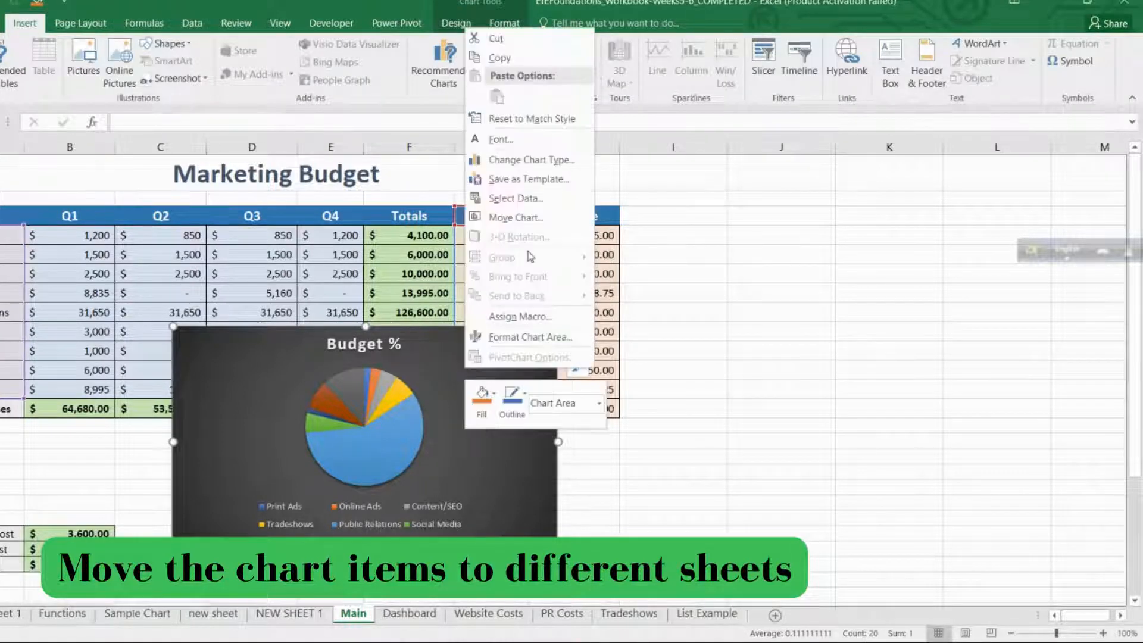
pyautogui.click(536, 218)
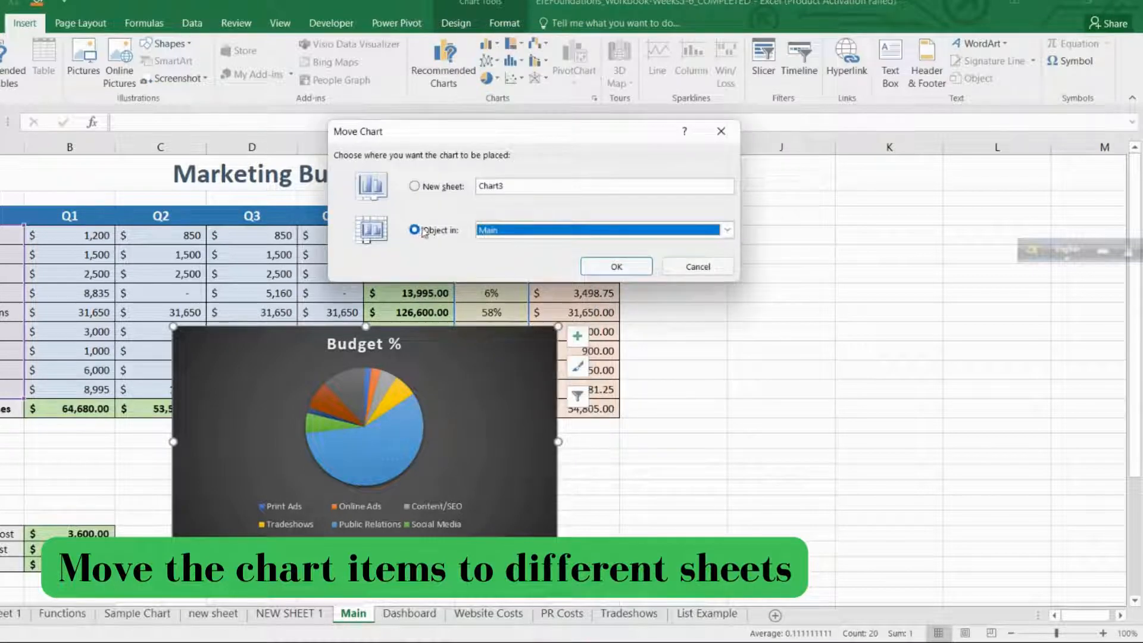
pyautogui.click(728, 231)
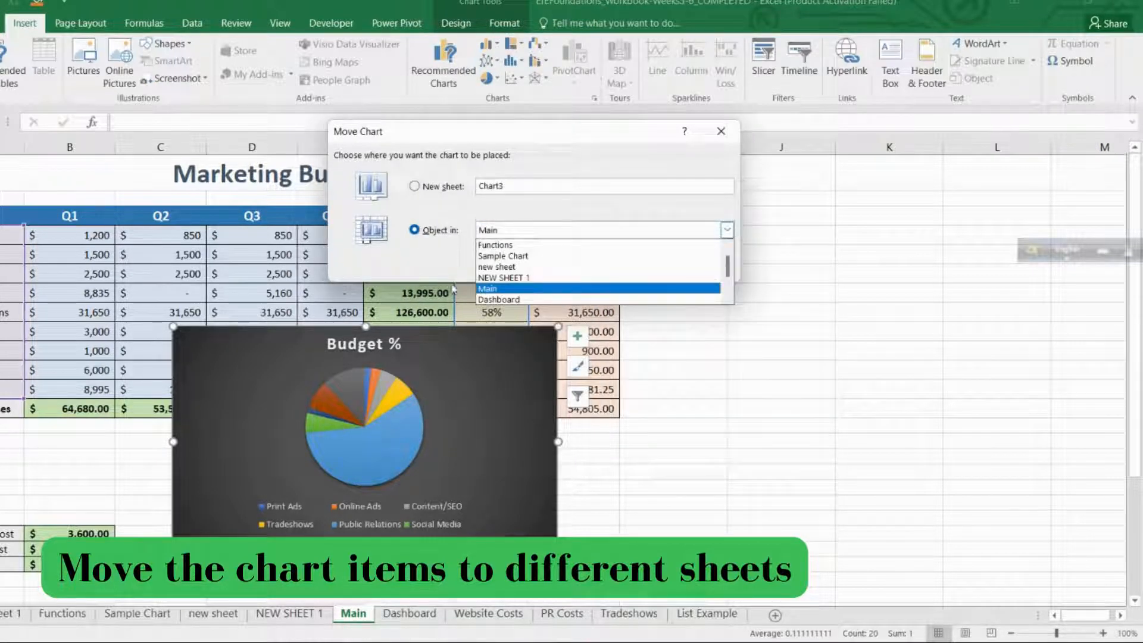
pyautogui.click(500, 299)
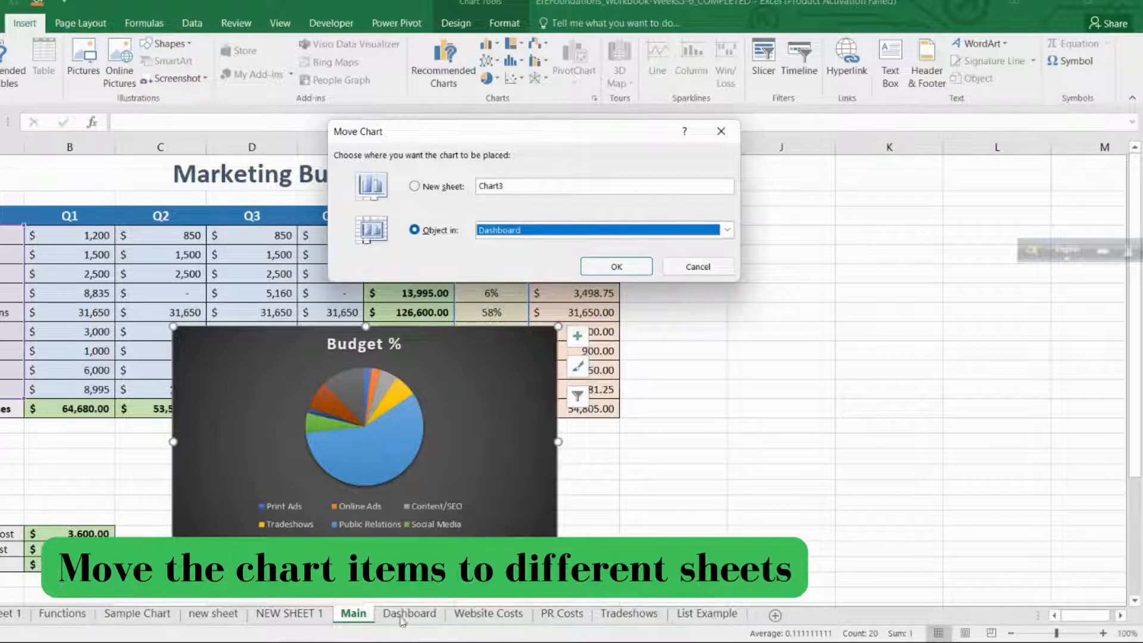
pyautogui.click(616, 266)
# Reposition the Budget % pie chart over columns A to H of the Dashboard sheet and delete it.
pyautogui.moveTo(689, 275); pyautogui.dragTo(116, 279)
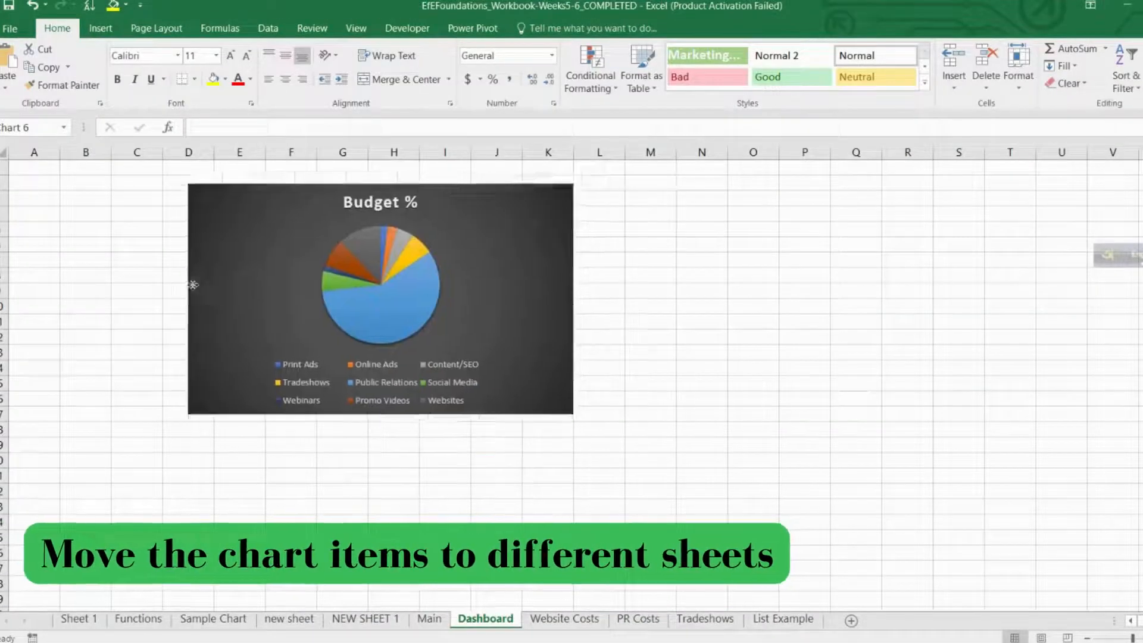
pyautogui.moveTo(192, 285); pyautogui.dragTo(97, 280)
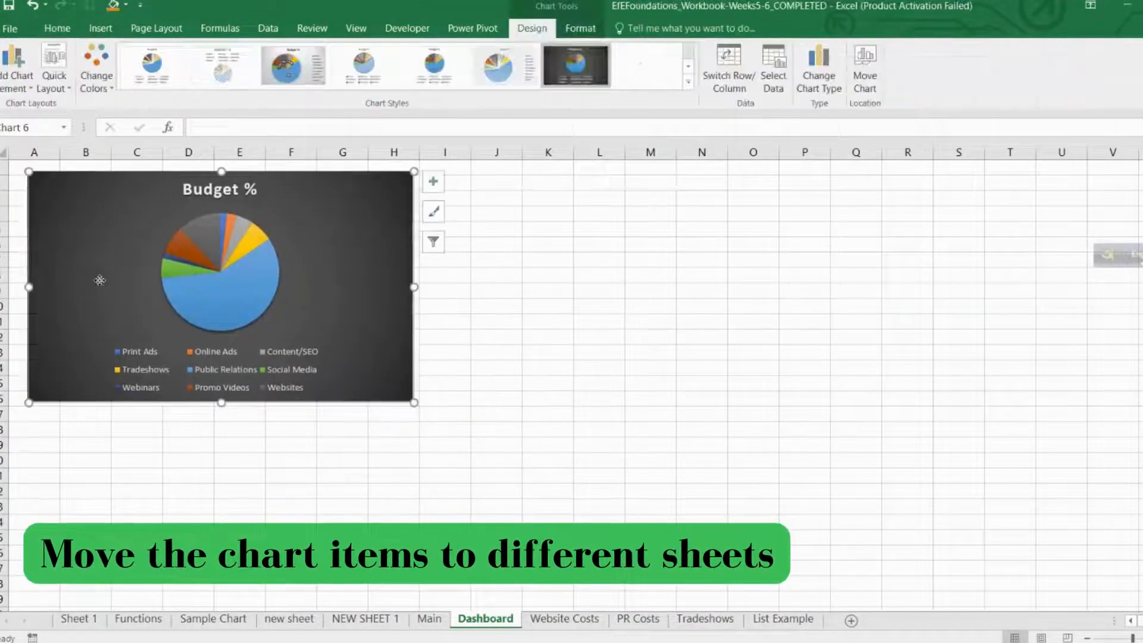
pyautogui.press('Delete')
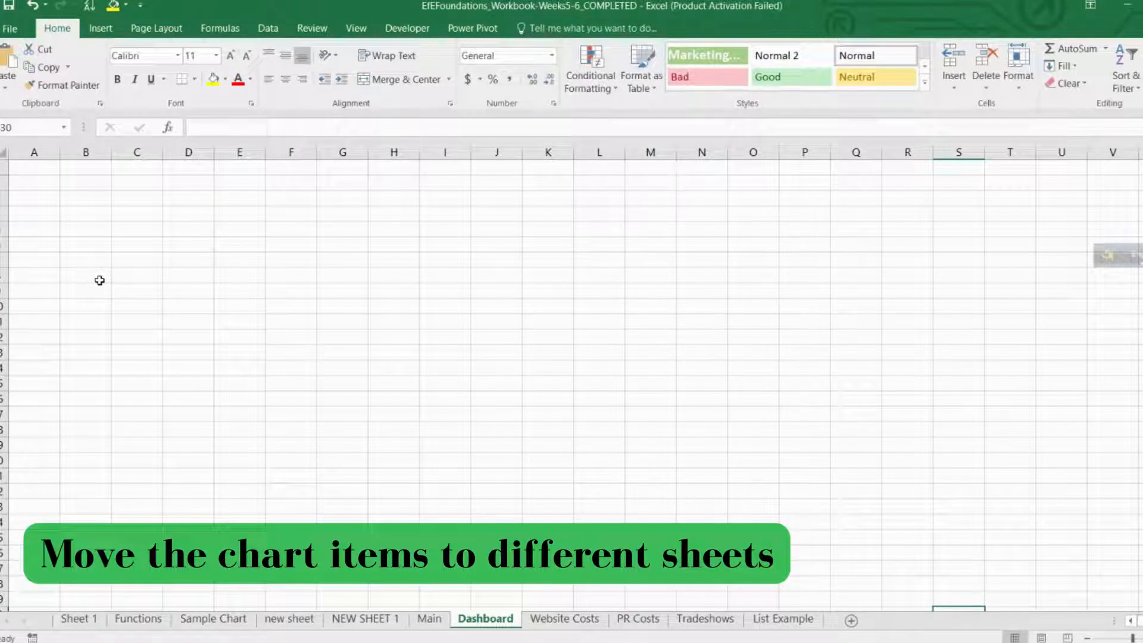
# Try printing the Company Sales Report to a PDF file with the Microsoft Print to PDF printer, cancelling the save.
pyautogui.click(10, 28)
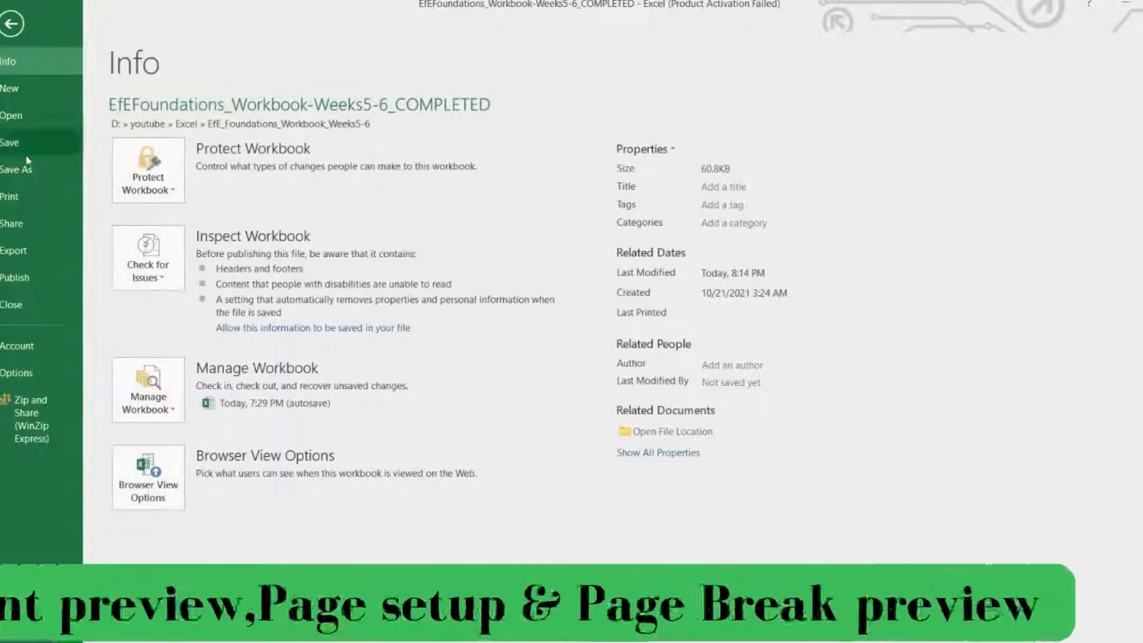
pyautogui.click(12, 25)
pyautogui.click(136, 6)
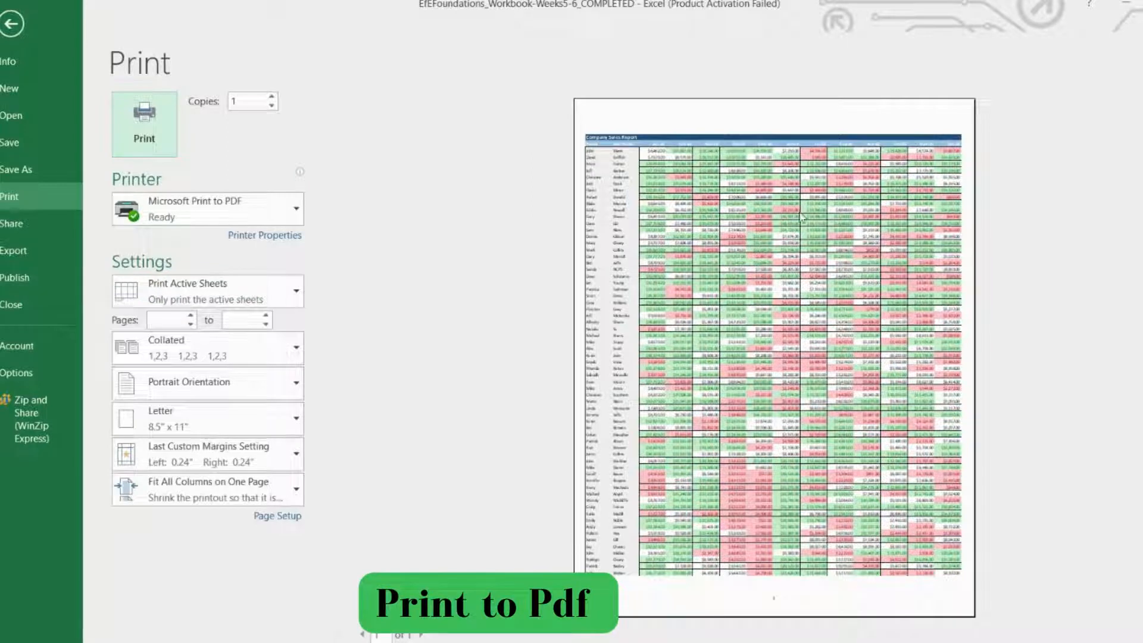
pyautogui.click(248, 212)
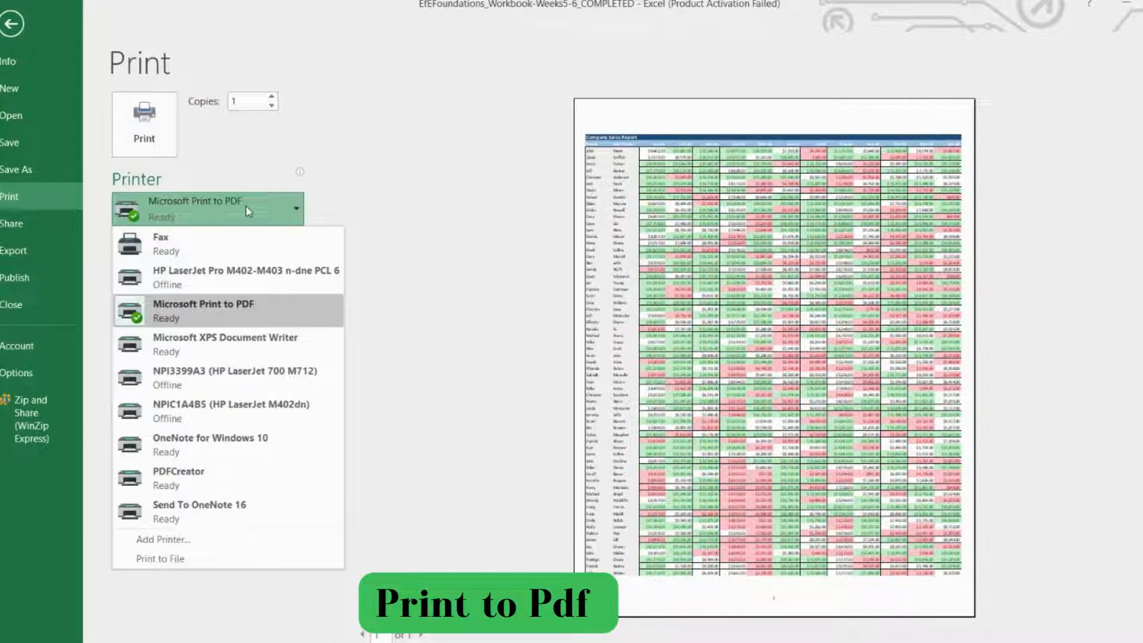
pyautogui.click(243, 319)
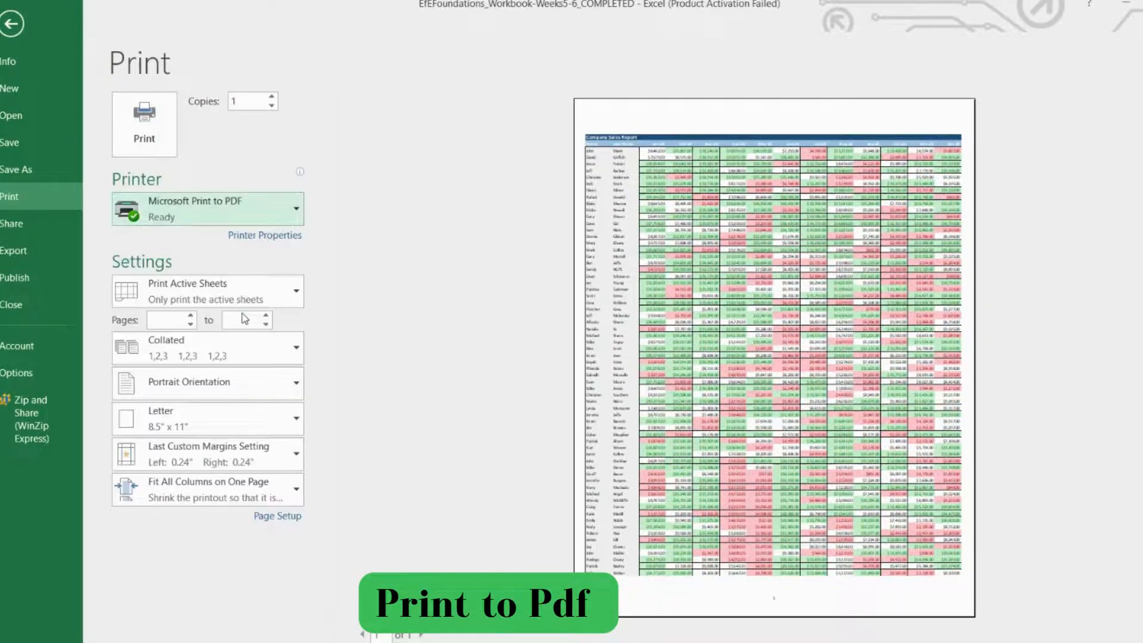
pyautogui.click(164, 131)
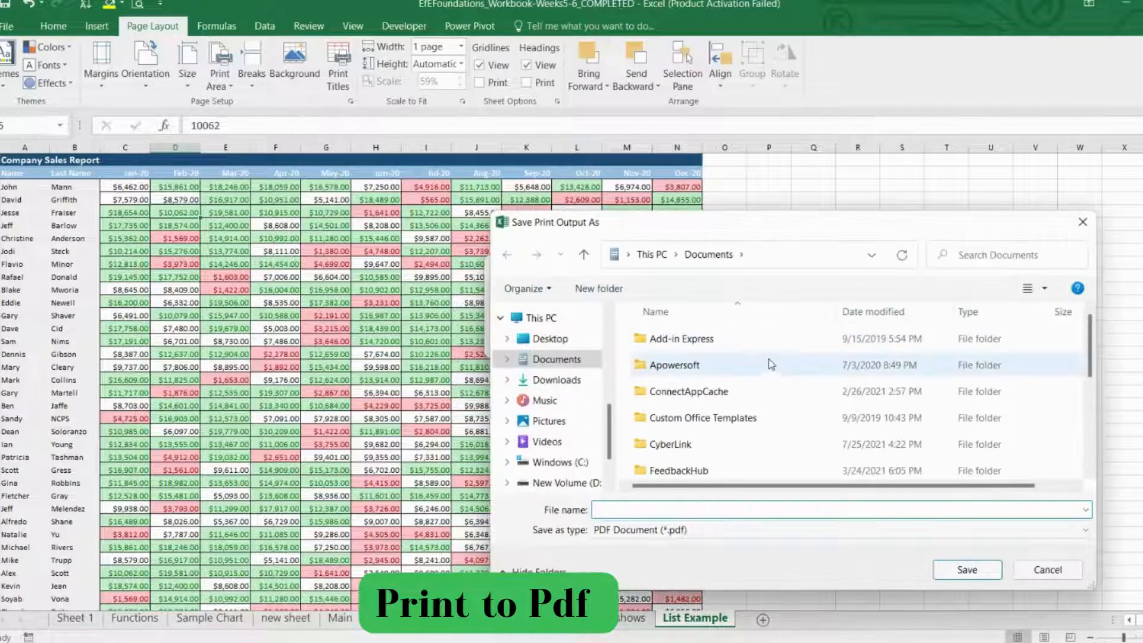
pyautogui.click(1040, 572)
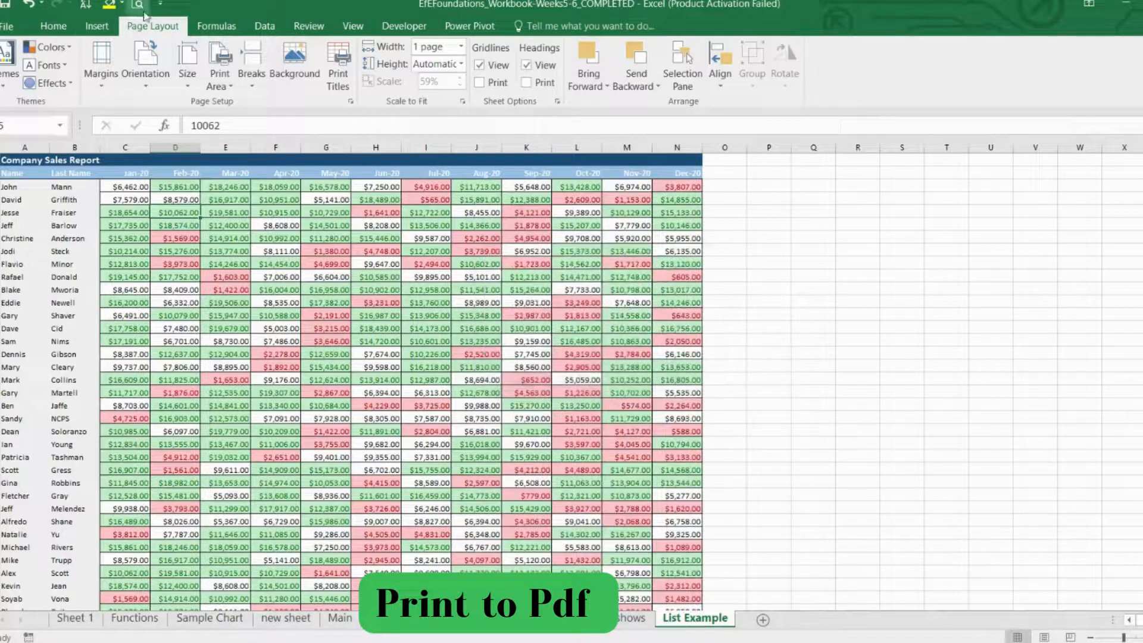
# Keep the Company Sales Report printing active sheets only with collated copies, and set its page orientation to landscape.
pyautogui.hotkey('ctrl', 'p')
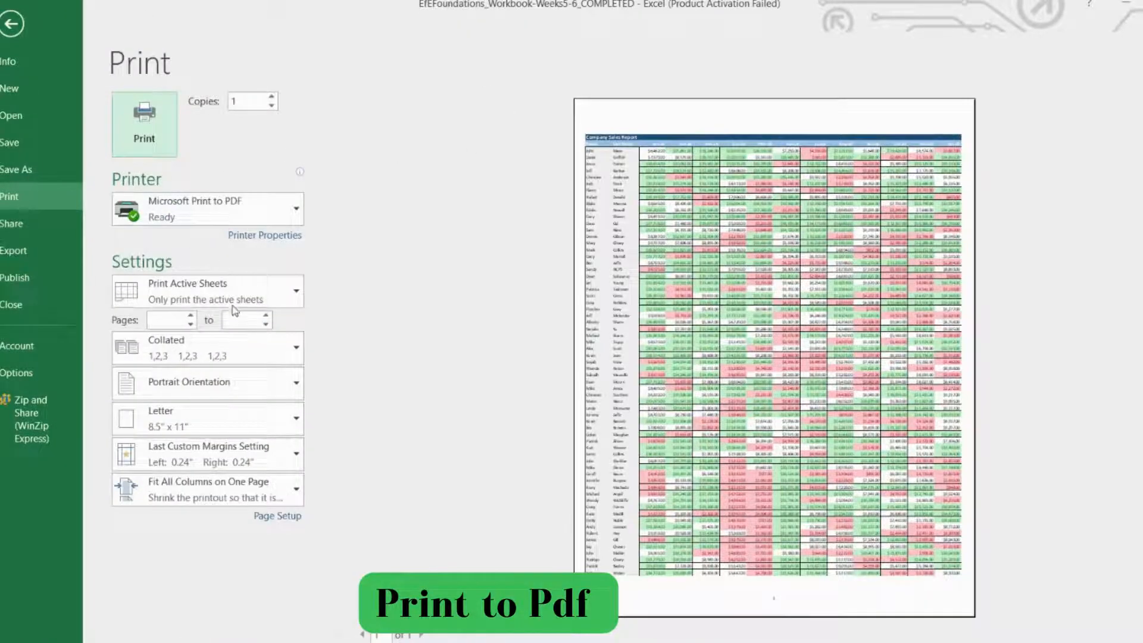
pyautogui.click(241, 295)
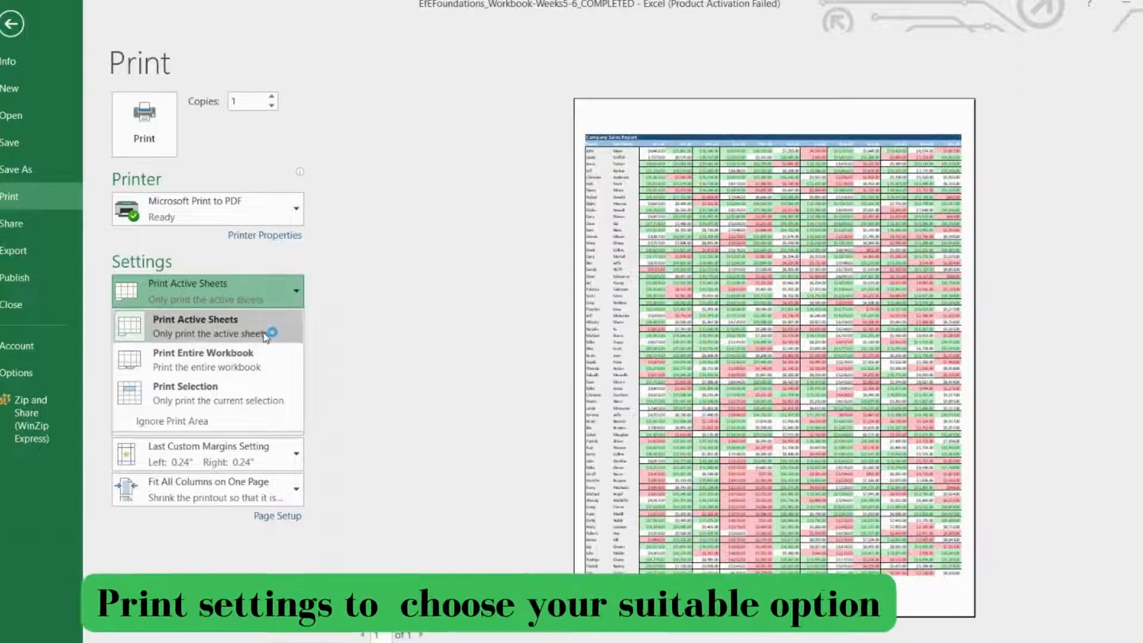
pyautogui.click(292, 333)
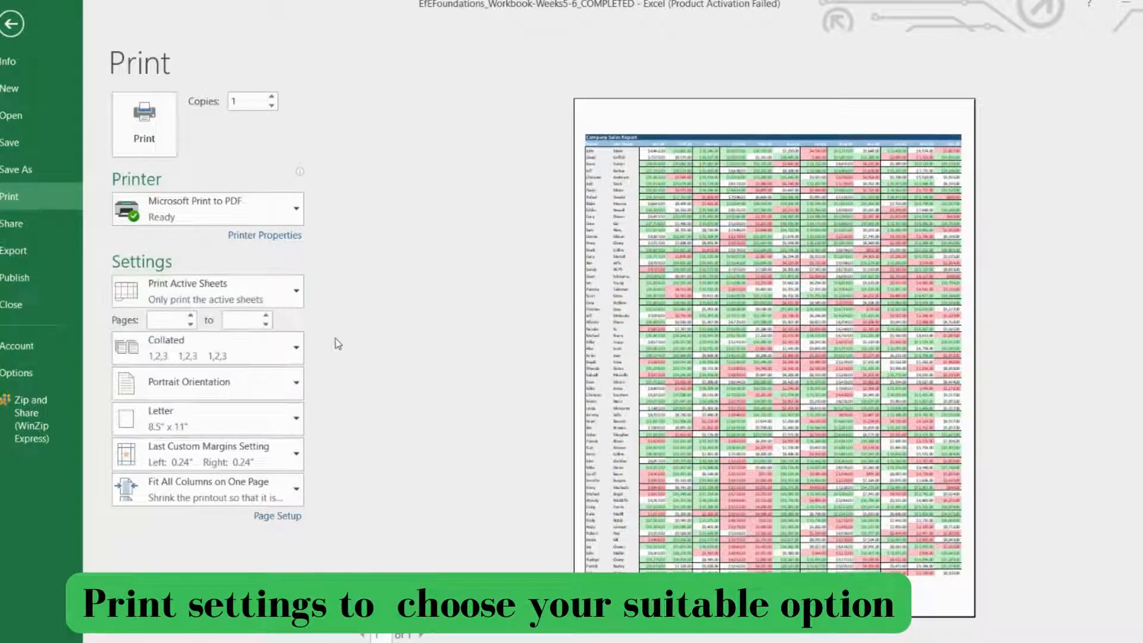
pyautogui.click(228, 353)
pyautogui.click(356, 365)
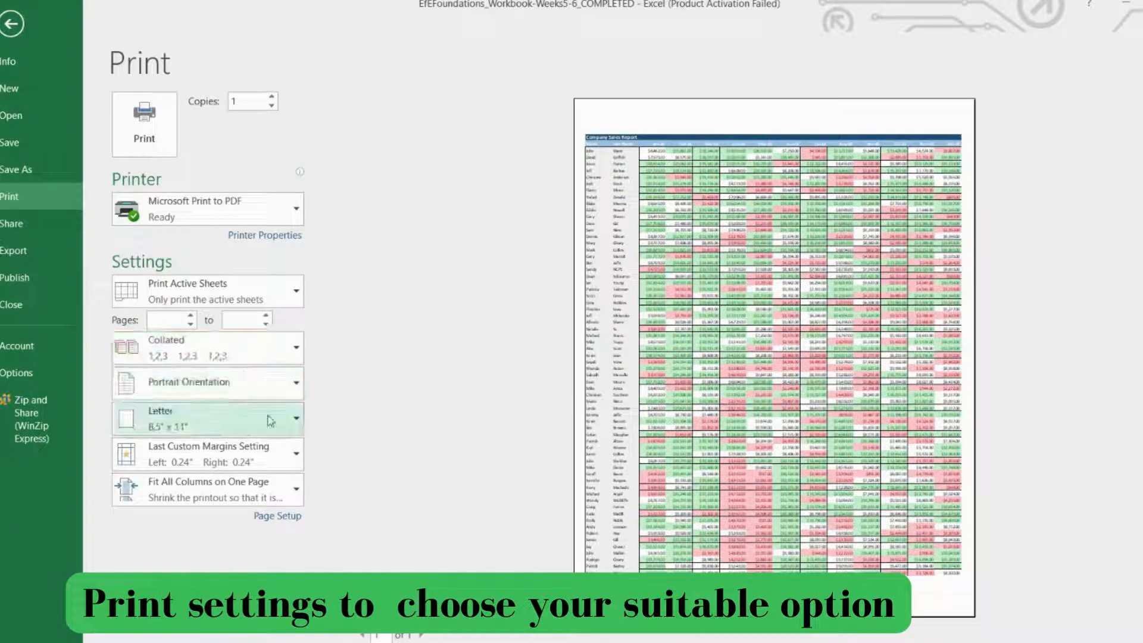
pyautogui.click(268, 394)
pyautogui.click(221, 443)
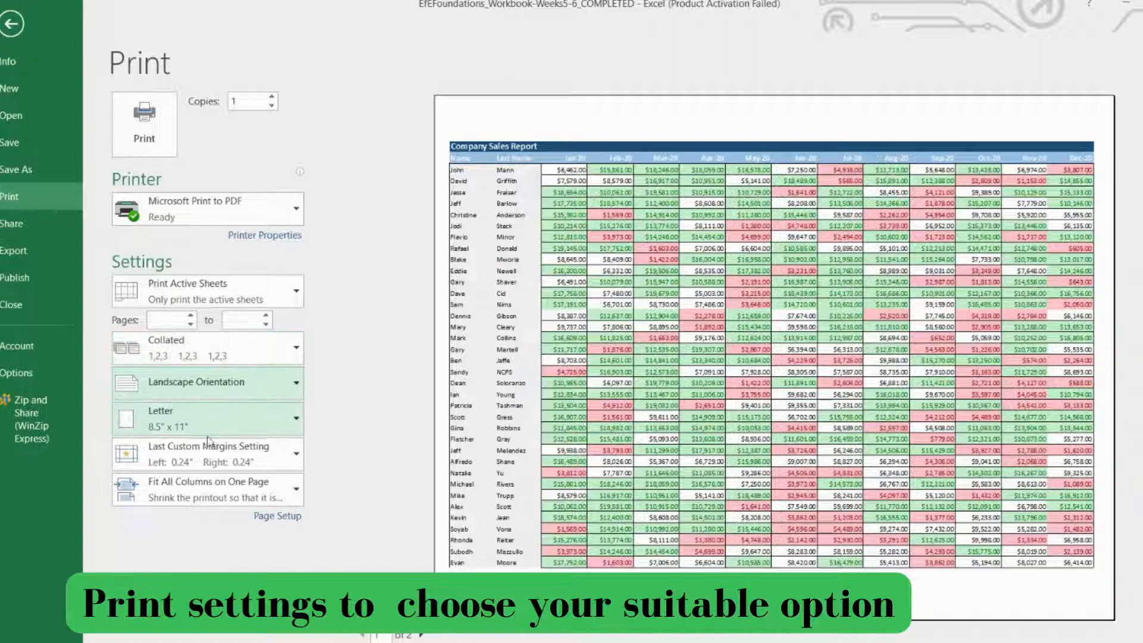
# Try the A4 paper size for the sales report printout and switch back to Letter.
pyautogui.click(222, 413)
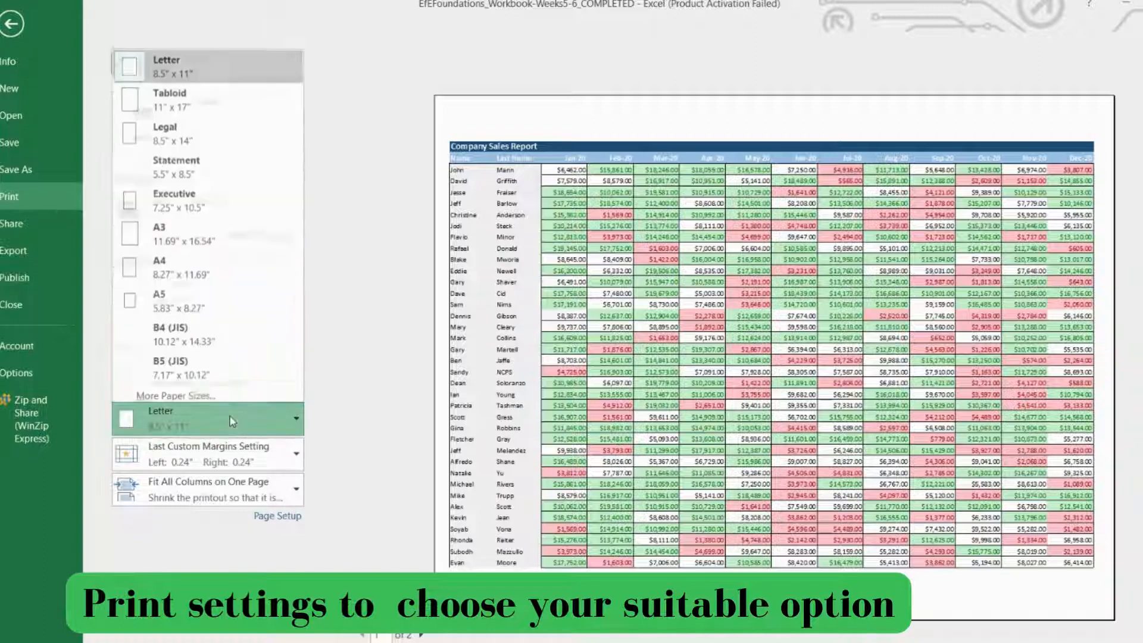
pyautogui.click(192, 263)
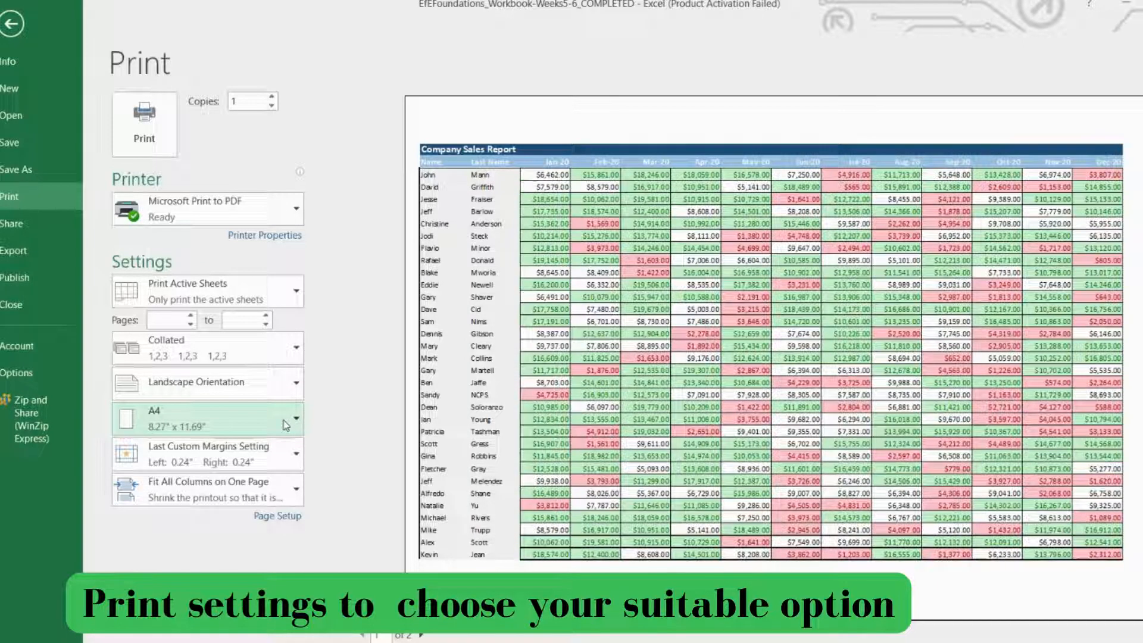
pyautogui.click(283, 420)
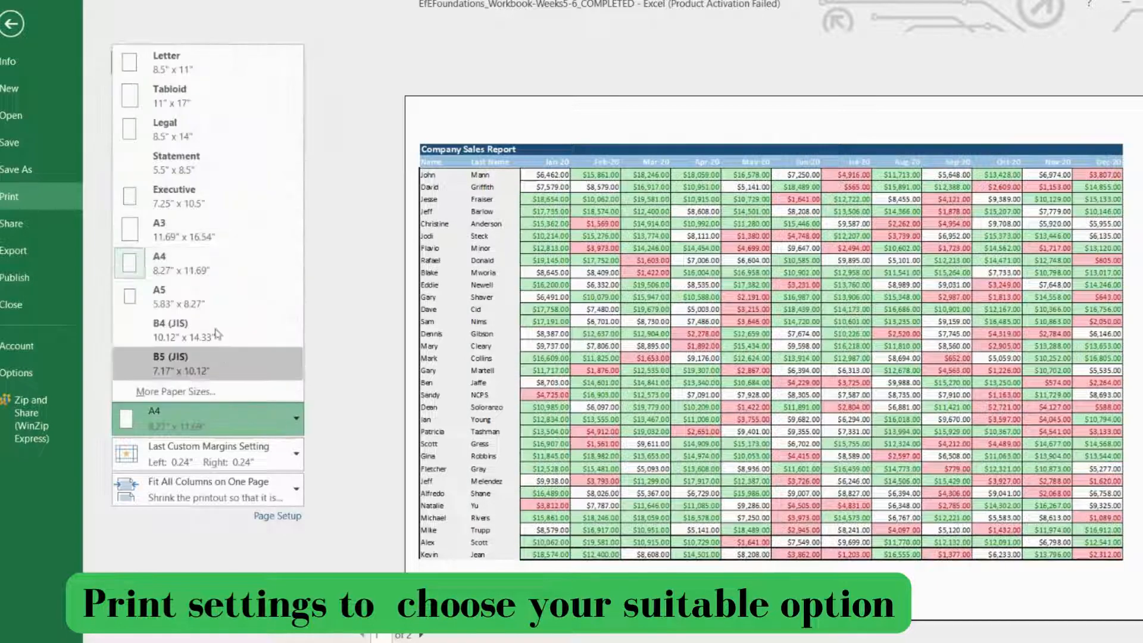
pyautogui.click(195, 70)
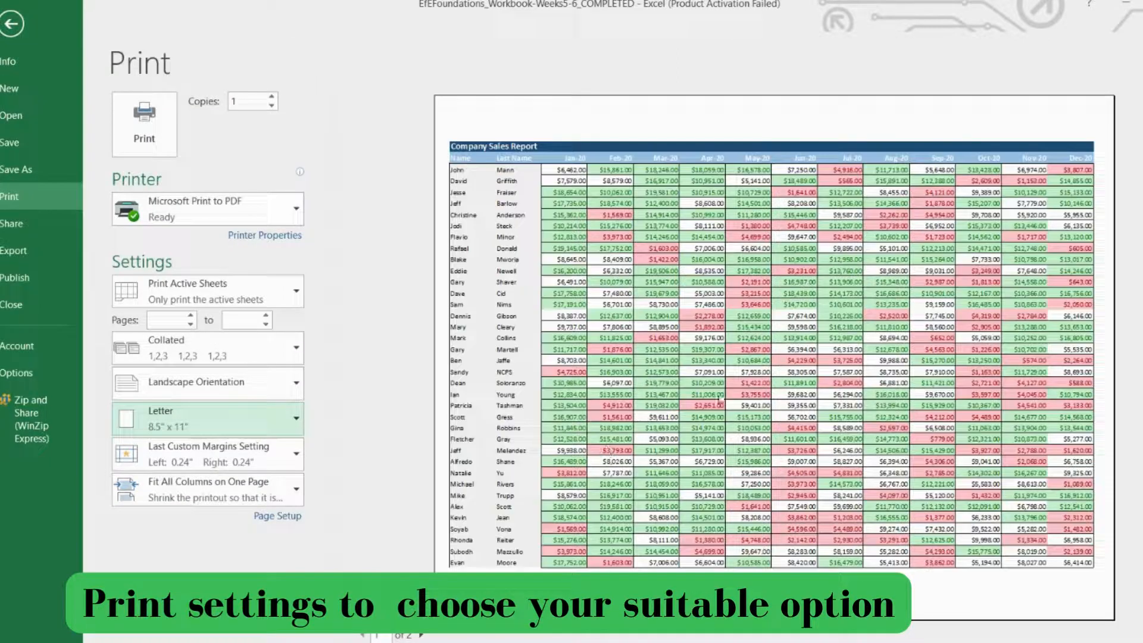
# Try Normal margins for the sales report printout and restore the last custom margin setting.
pyautogui.click(281, 463)
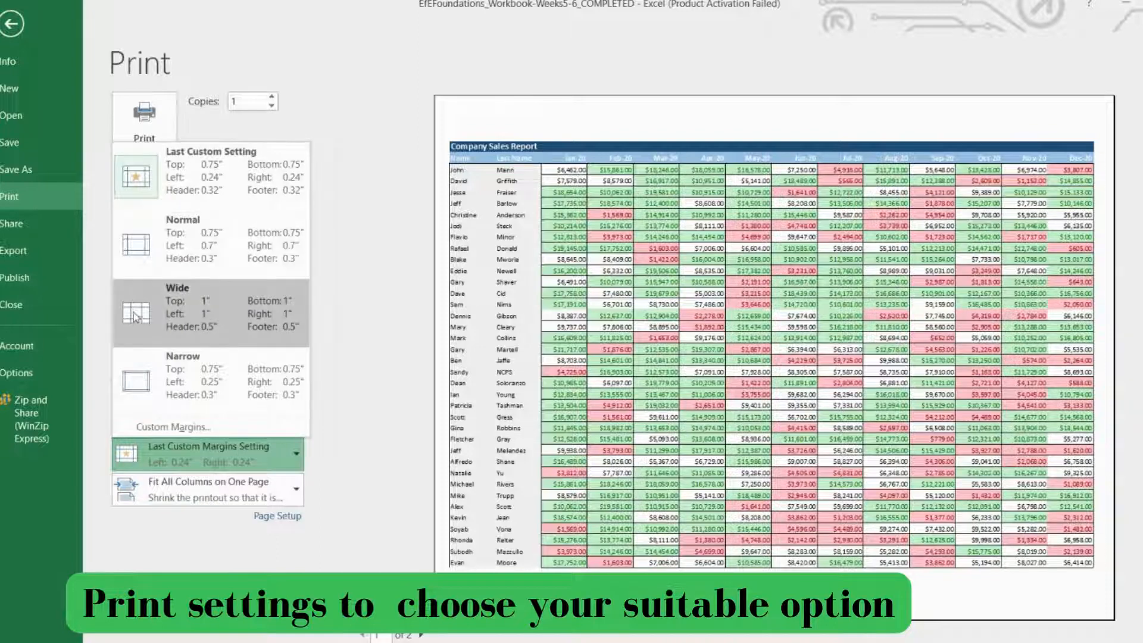
pyautogui.click(179, 245)
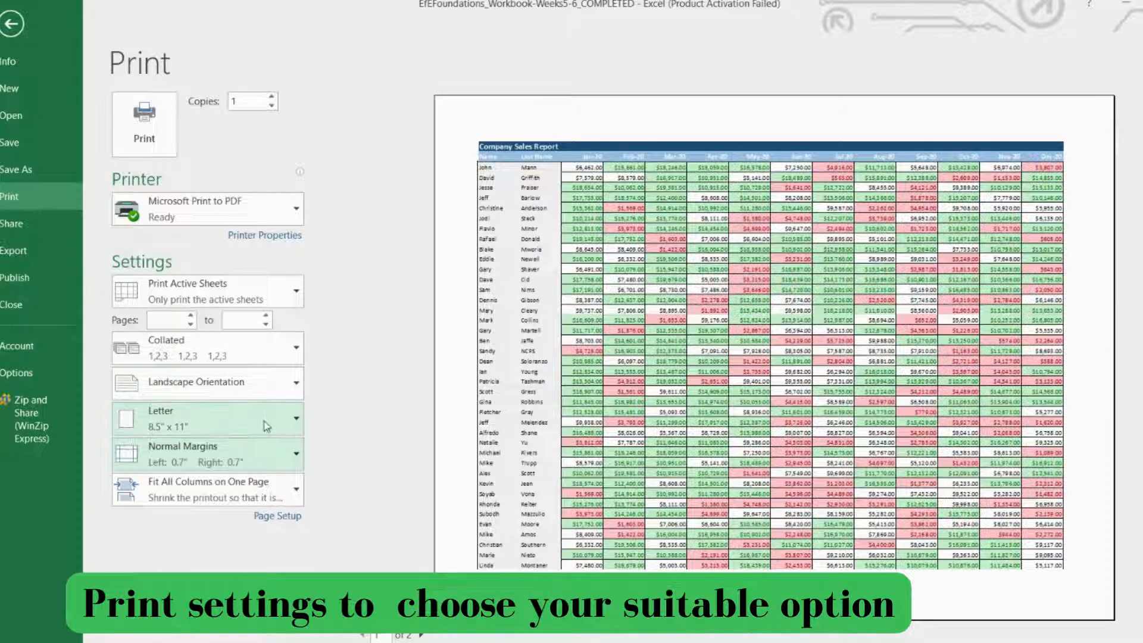
pyautogui.click(288, 463)
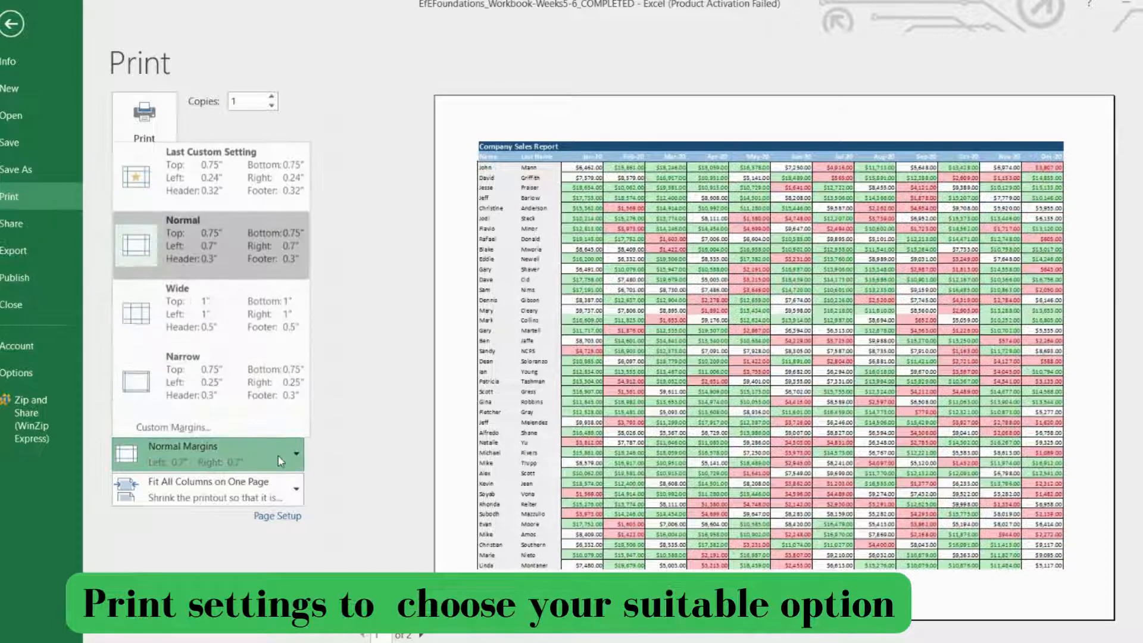
pyautogui.click(254, 190)
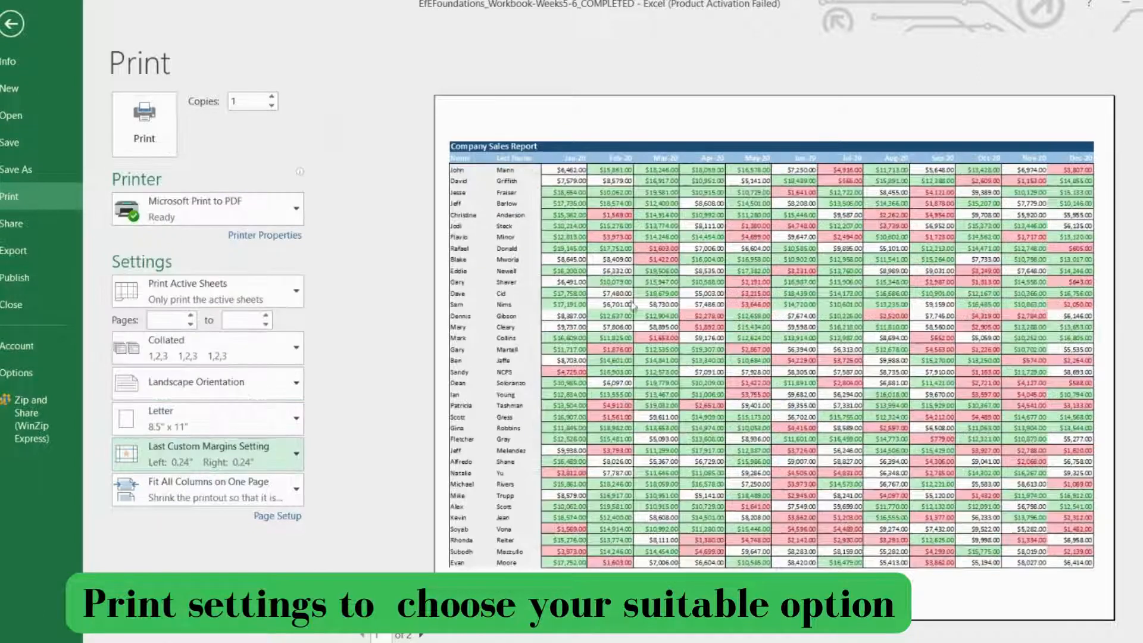
# Try scaling the printout with Fit Sheet on One Page and return to Fit All Columns on One Page.
pyautogui.click(221, 500)
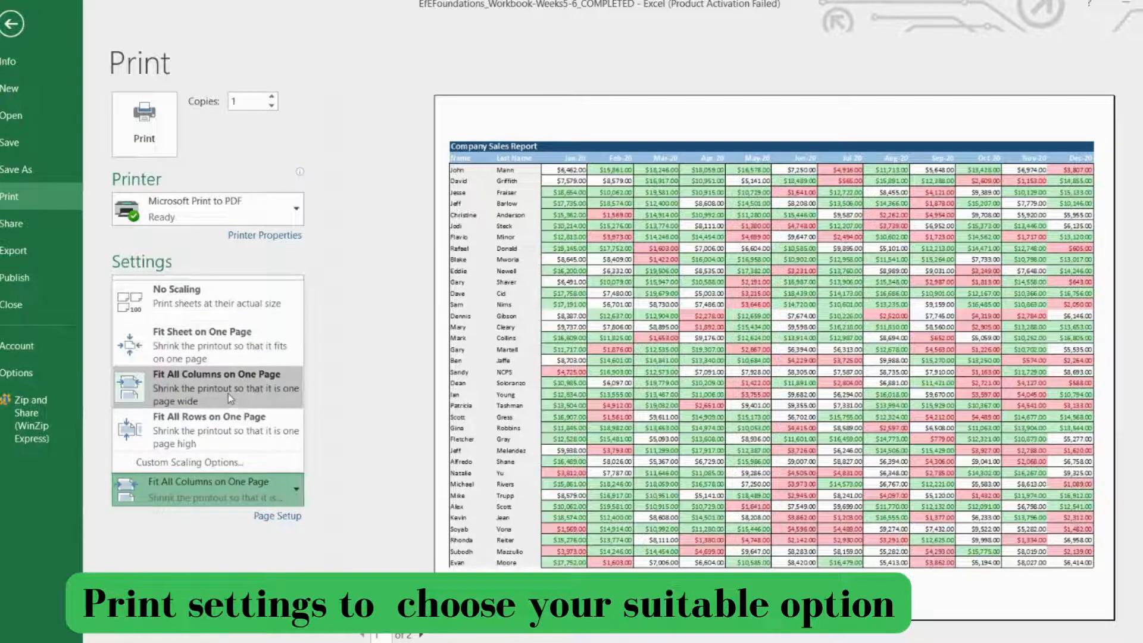
pyautogui.click(227, 353)
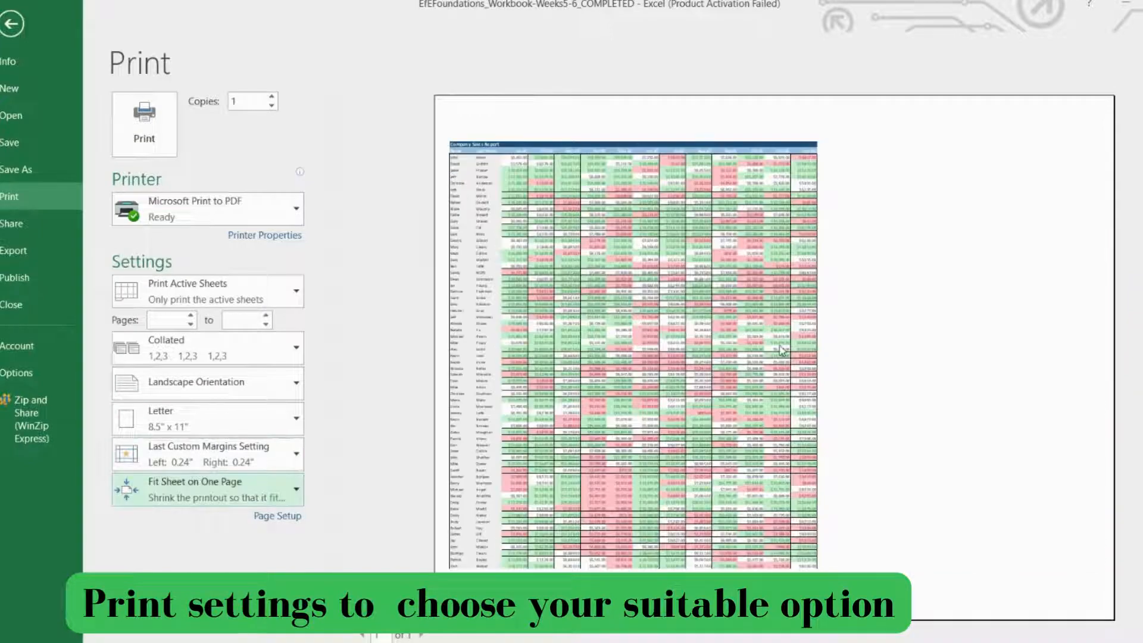
pyautogui.click(260, 488)
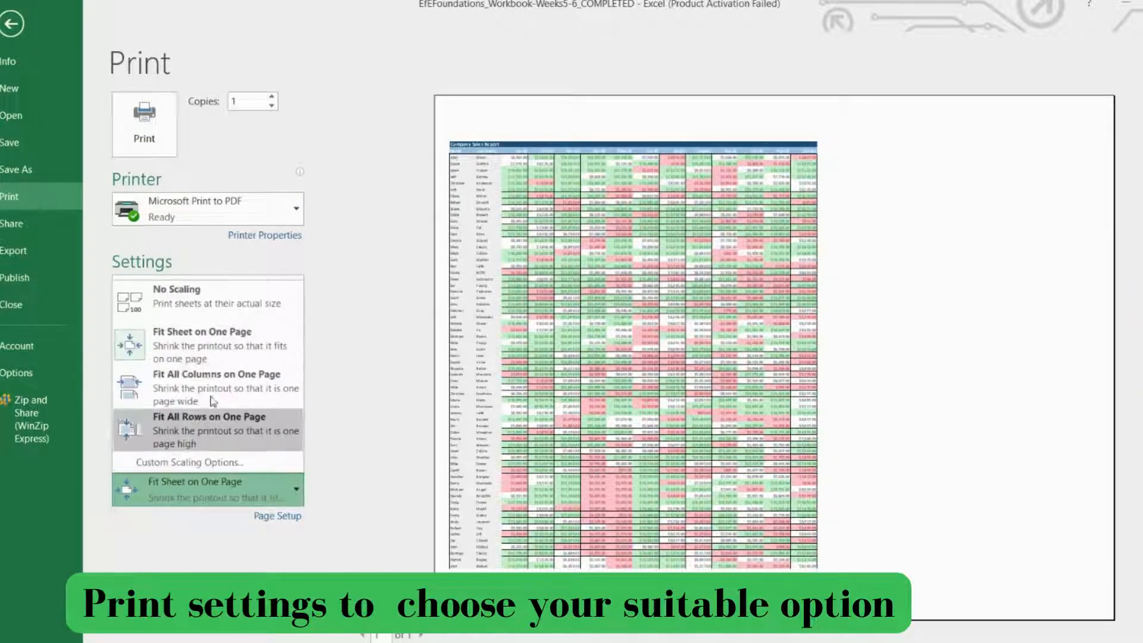
pyautogui.click(214, 381)
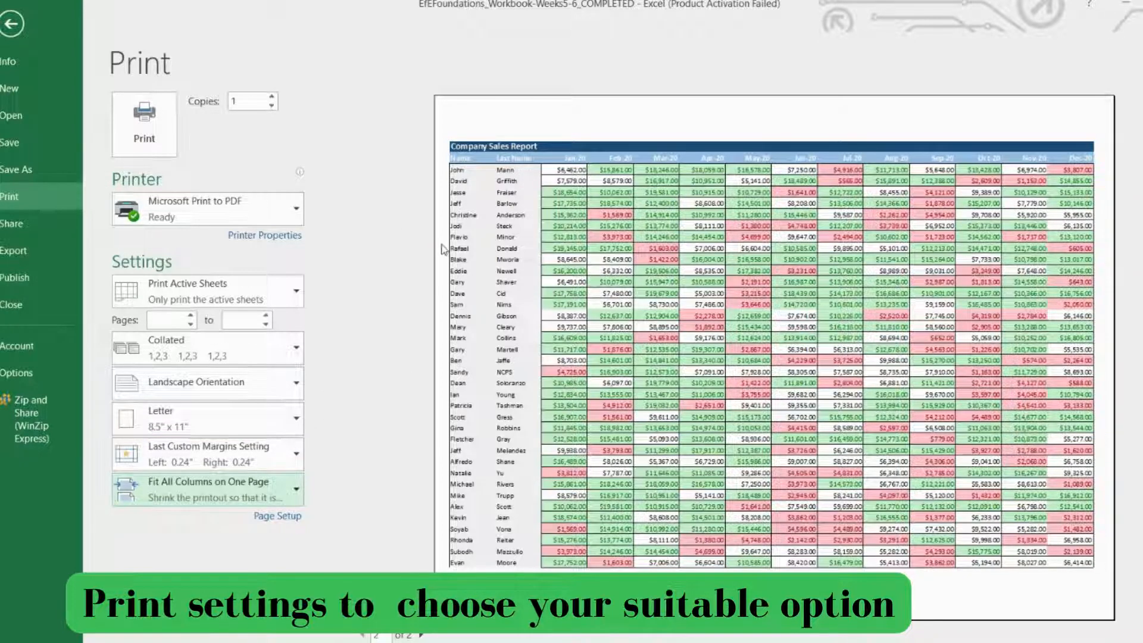
# Look through the pages of the landscape print preview and return to the worksheet.
pyautogui.scroll(-1, 443, 250)
pyautogui.scroll(1, 443, 250)
pyautogui.scroll(-1, 443, 251)
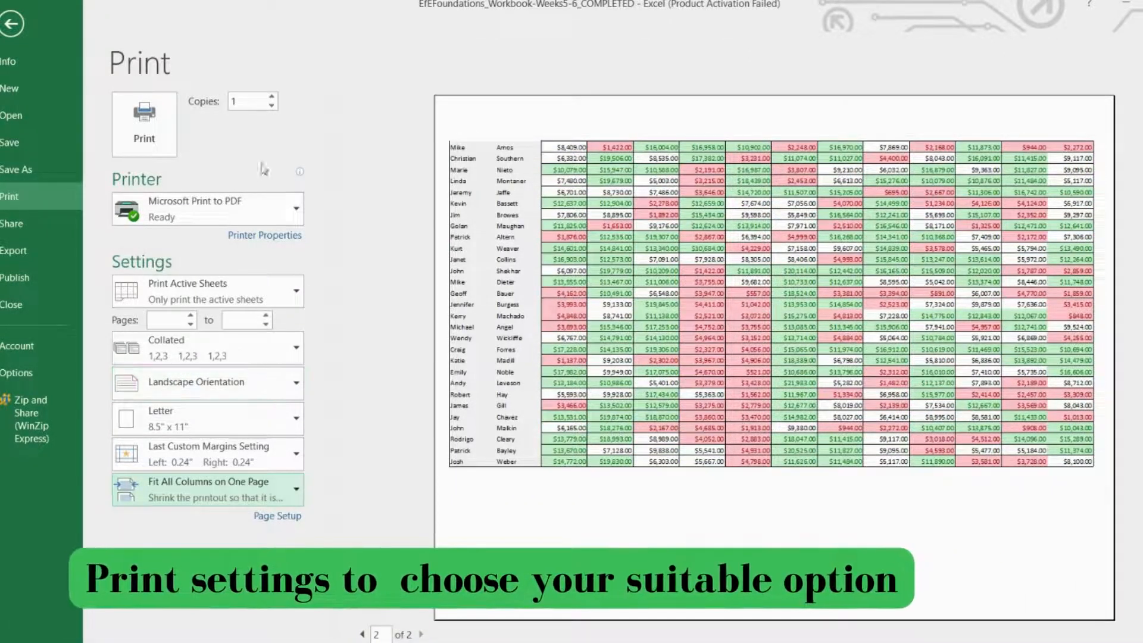
pyautogui.click(11, 25)
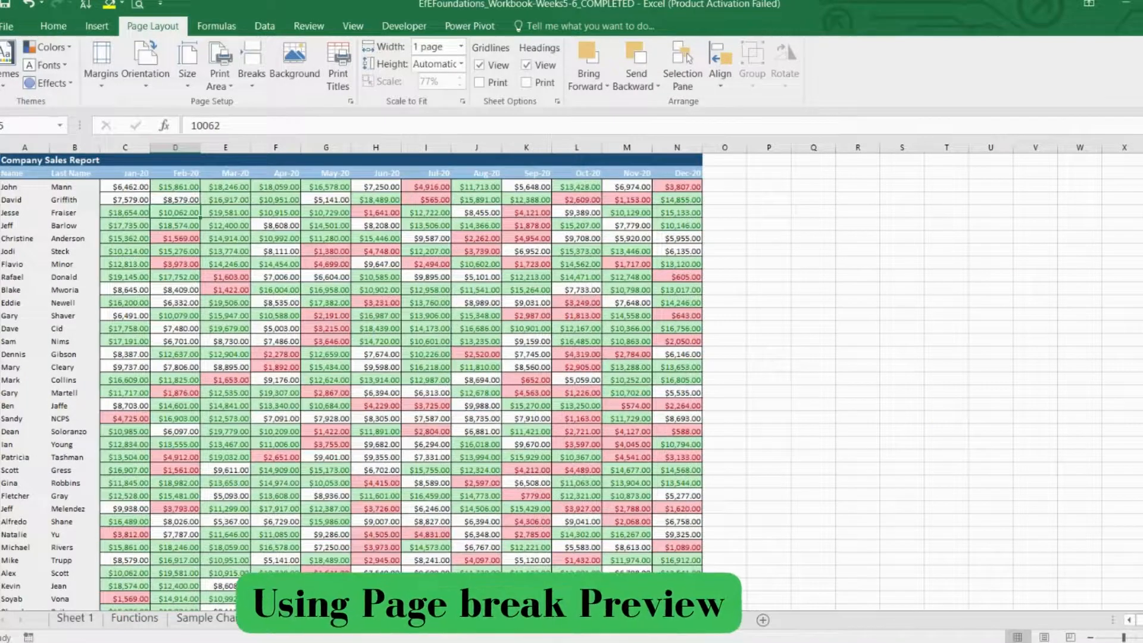
# View the sales report in Page Layout view, and switch the worksheet to Page Break Preview.
pyautogui.click(259, 87)
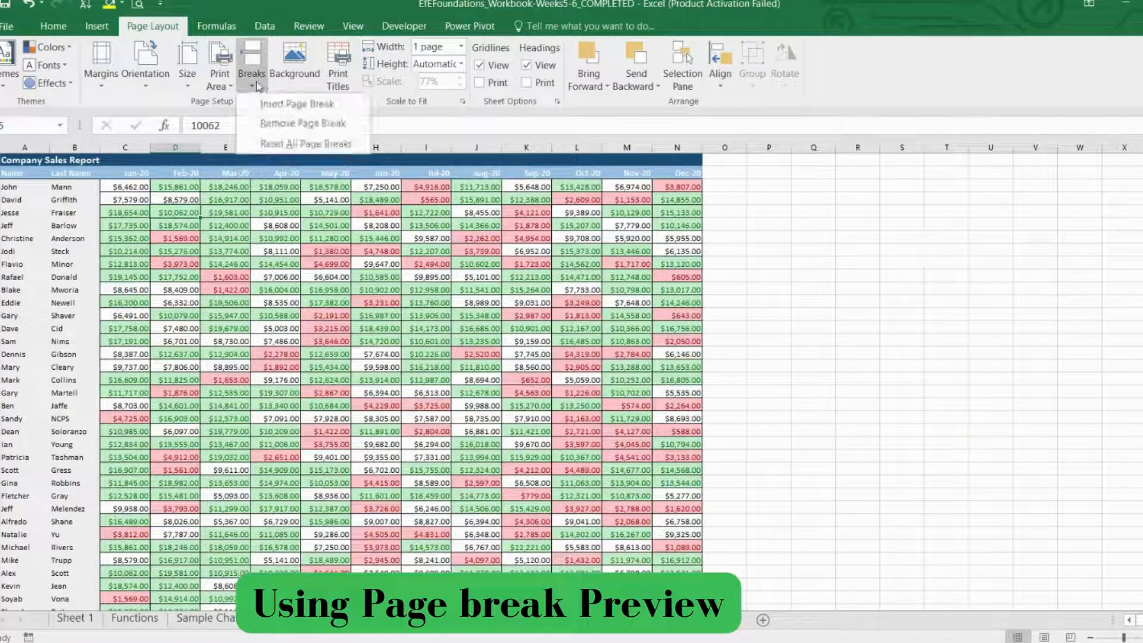
pyautogui.click(259, 88)
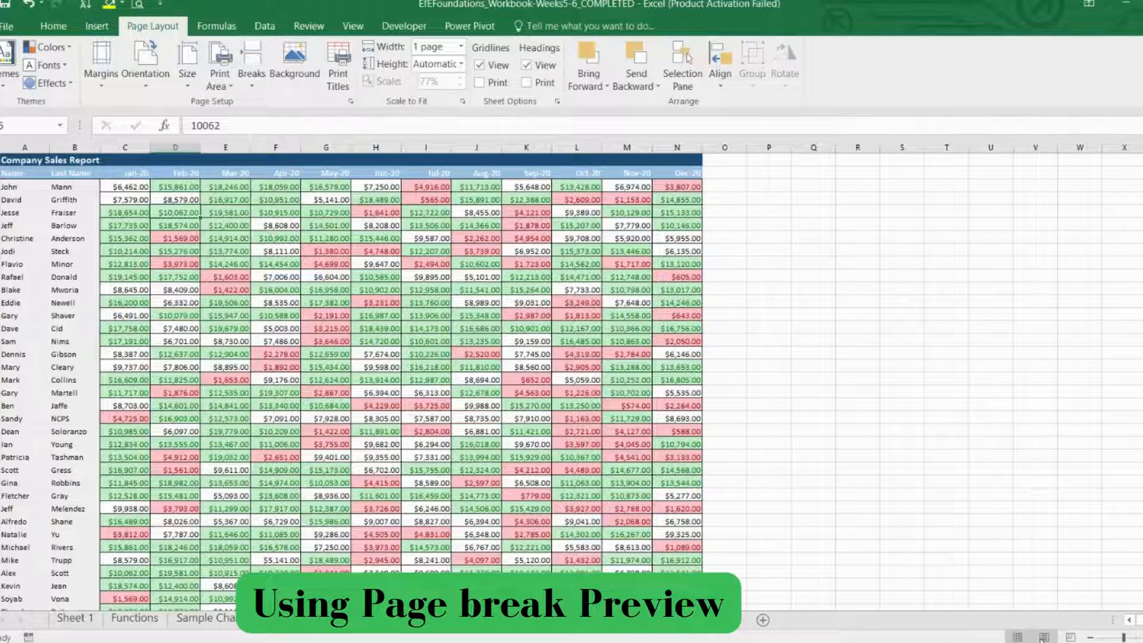
pyautogui.click(1043, 637)
pyautogui.scroll(-5, 846, 476)
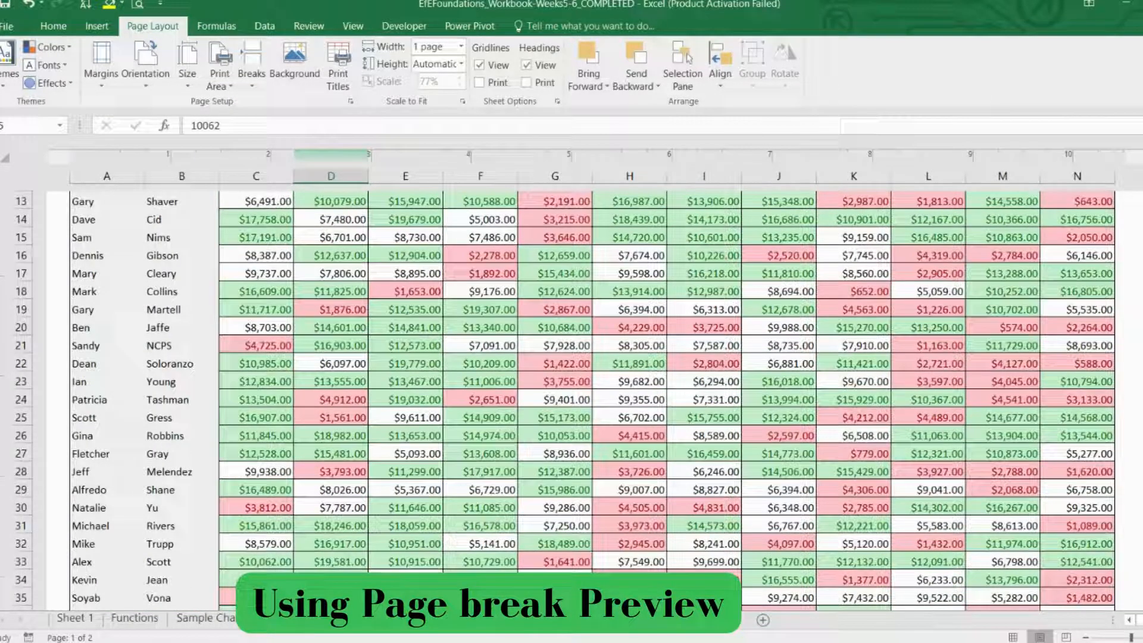
pyautogui.click(1064, 636)
pyautogui.scroll(-10, 426, 430)
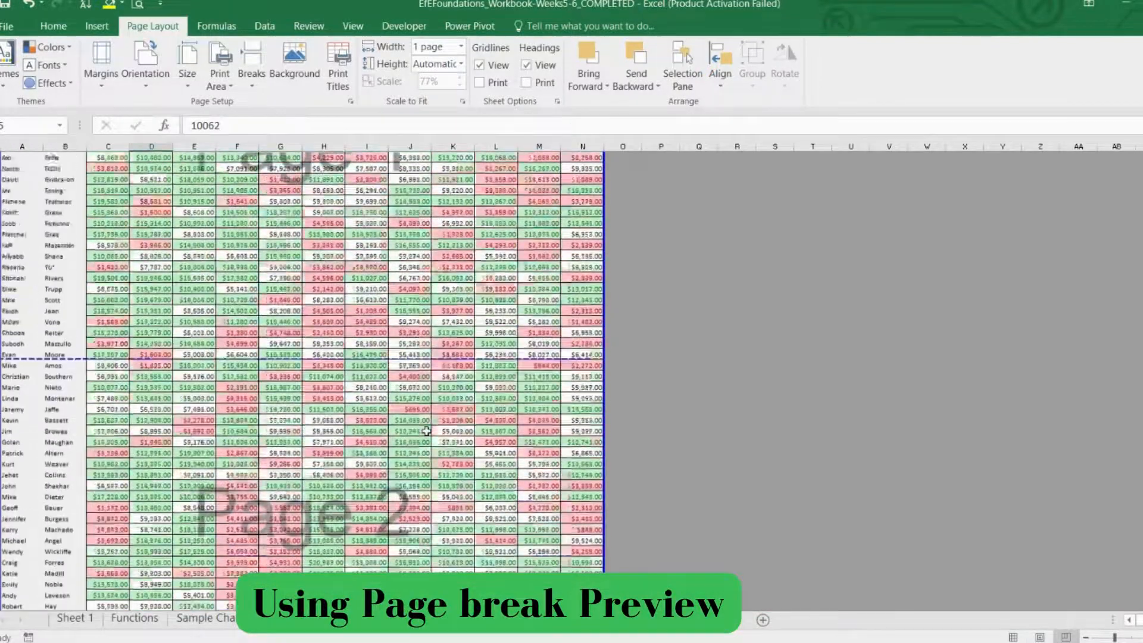
pyautogui.scroll(6, 426, 430)
pyautogui.scroll(-6, 427, 430)
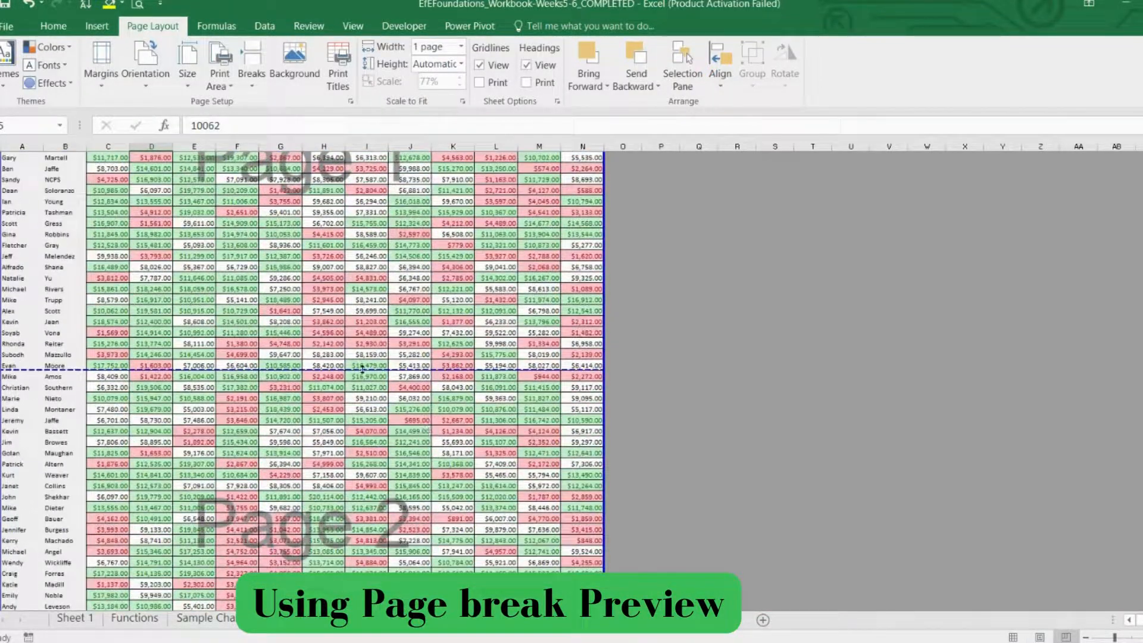
# Move the break between pages 1 and 2 up to below row 26, and back down to below row 37.
pyautogui.moveTo(363, 369); pyautogui.dragTo(380, 240)
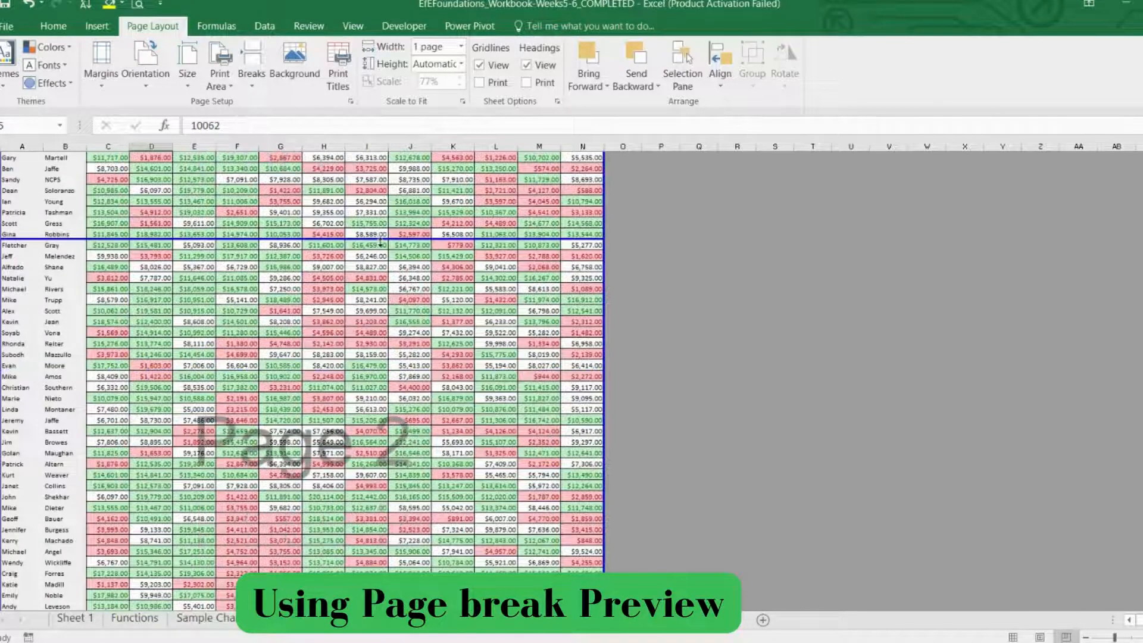
pyautogui.scroll(3, 379, 241)
pyautogui.scroll(-2, 380, 241)
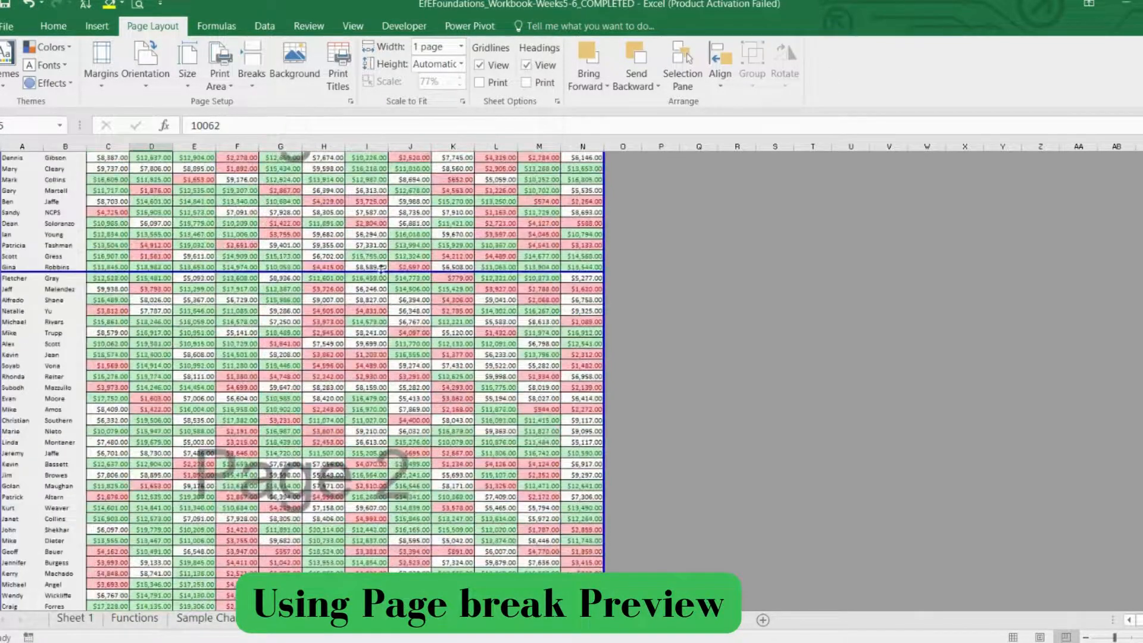
pyautogui.moveTo(381, 271); pyautogui.dragTo(404, 390)
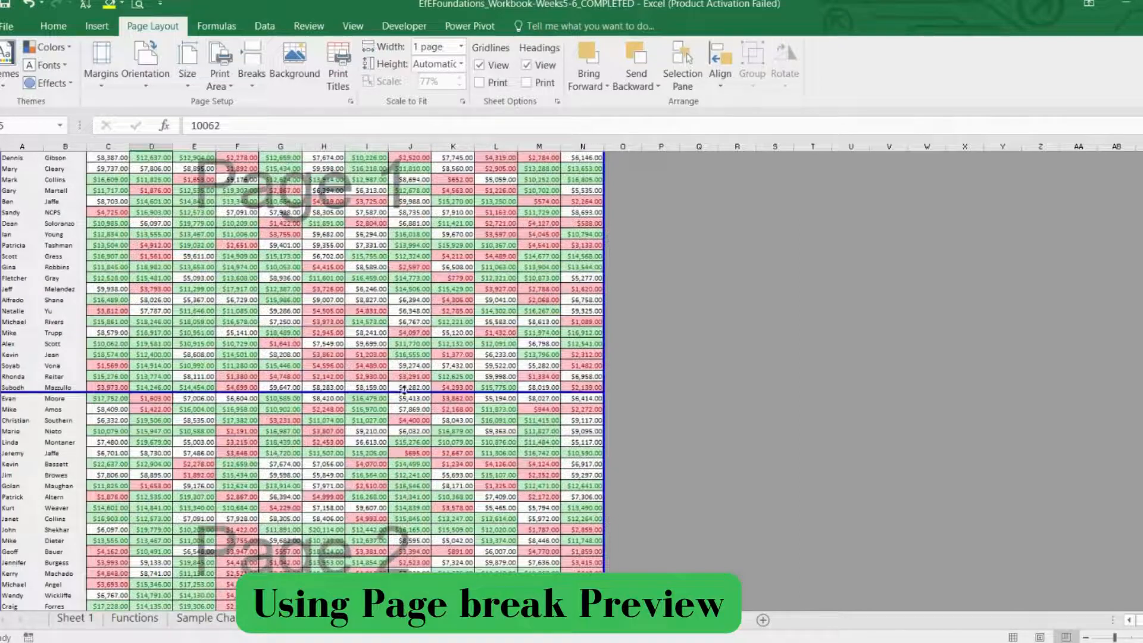
pyautogui.scroll(5, 404, 390)
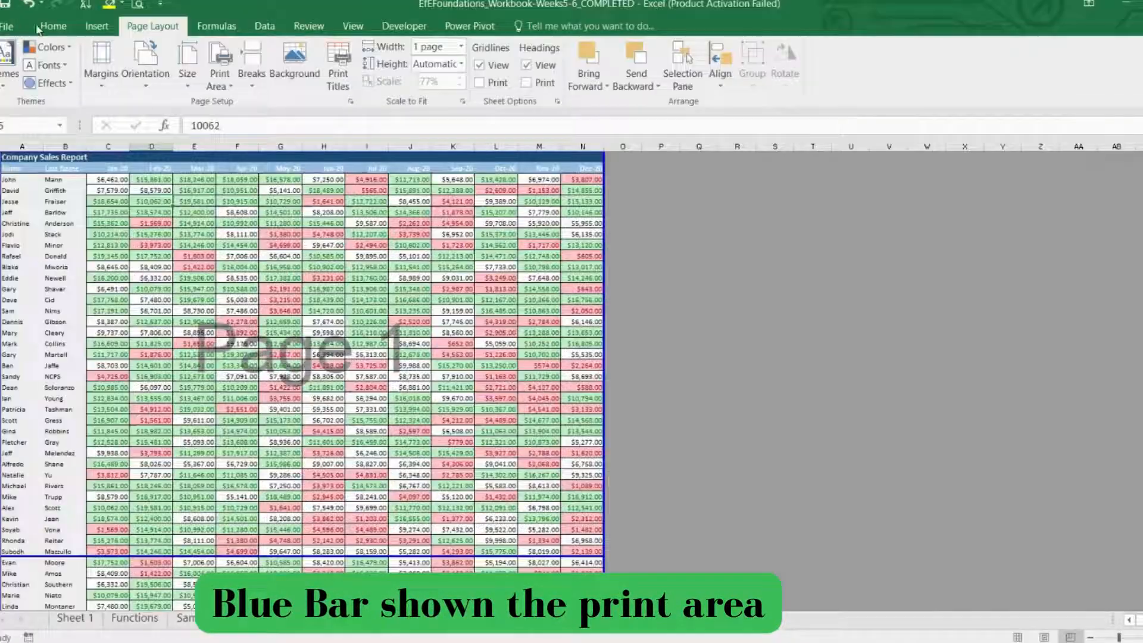
# Check both pages of the sales report in the print preview and return to the worksheet.
pyautogui.click(138, 5)
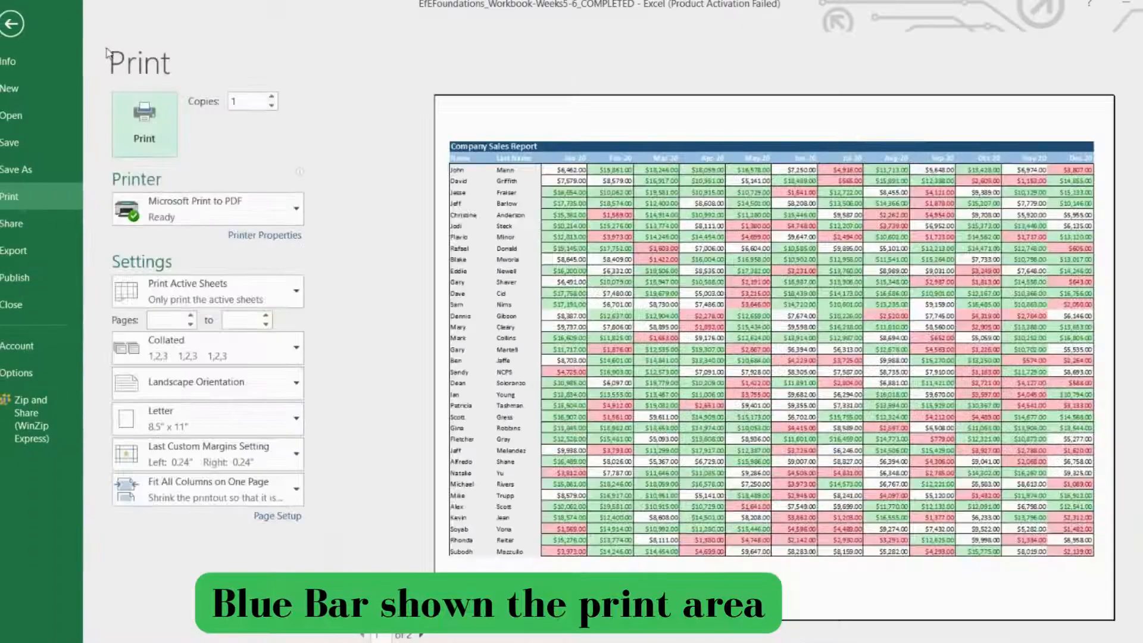
pyautogui.scroll(-1, 715, 438)
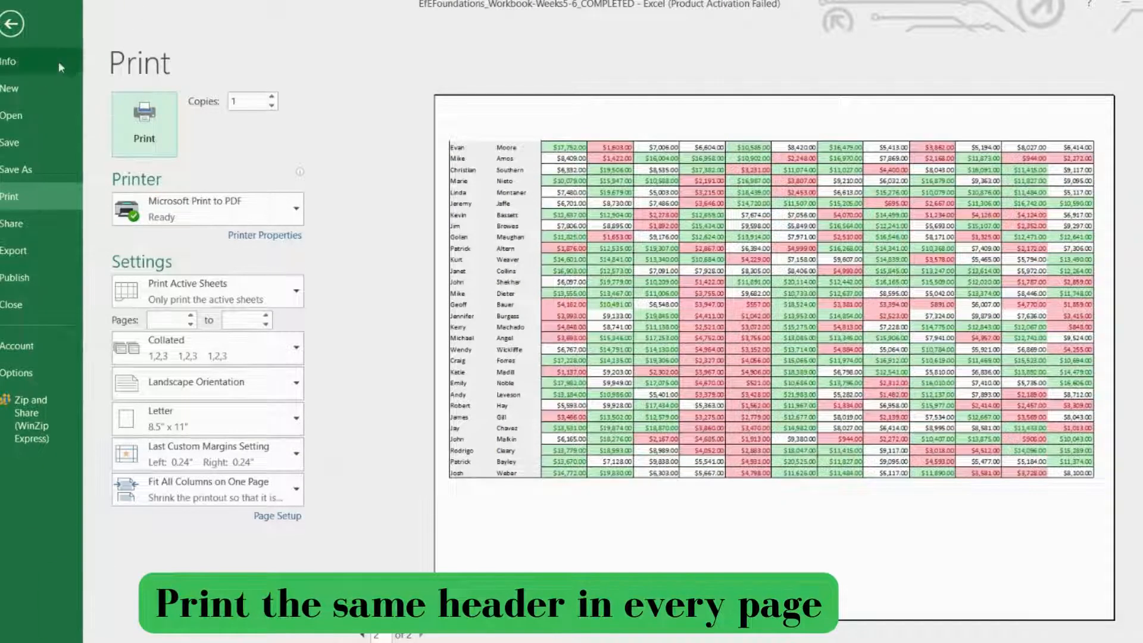
pyautogui.click(10, 26)
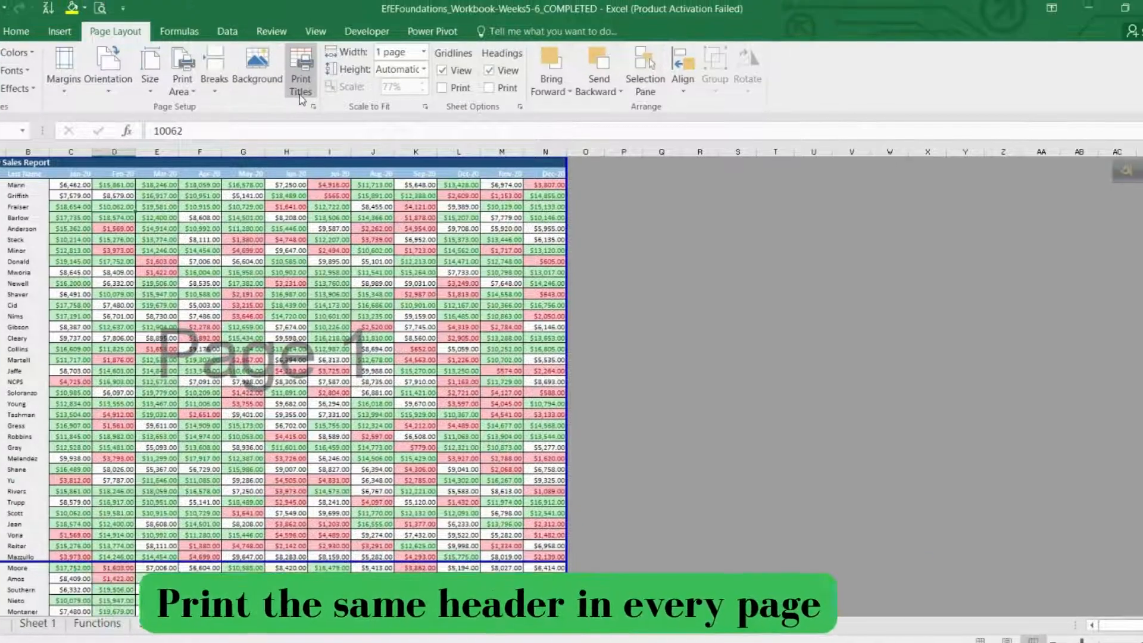
# Set the print area of the sales report to rows $1:$67 in Page Setup.
pyautogui.click(300, 99)
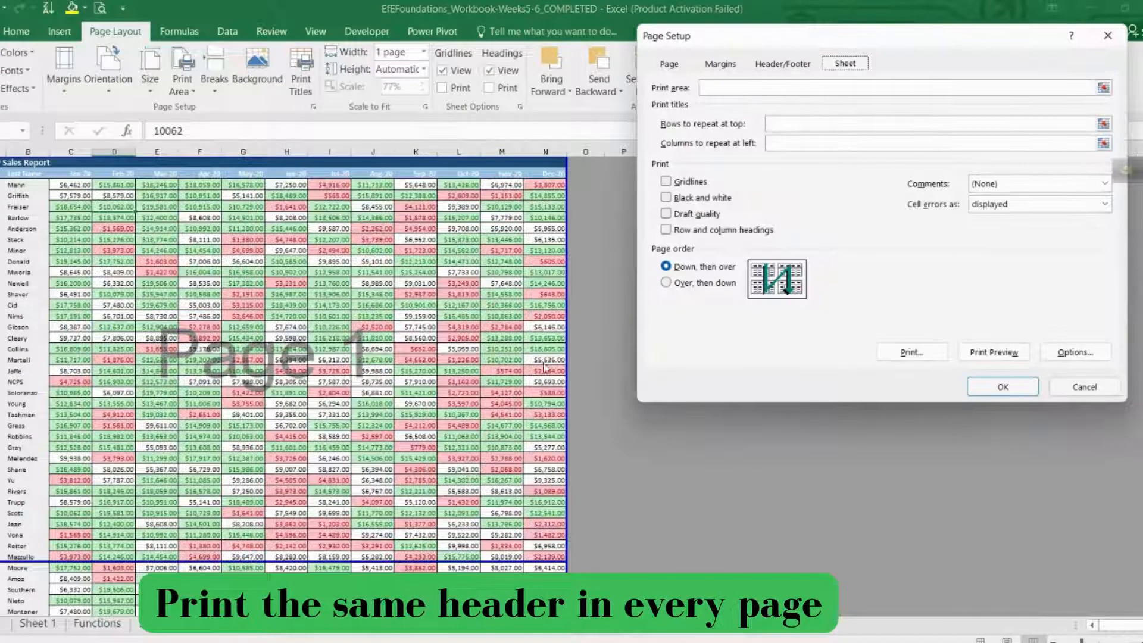
pyautogui.click(1102, 87)
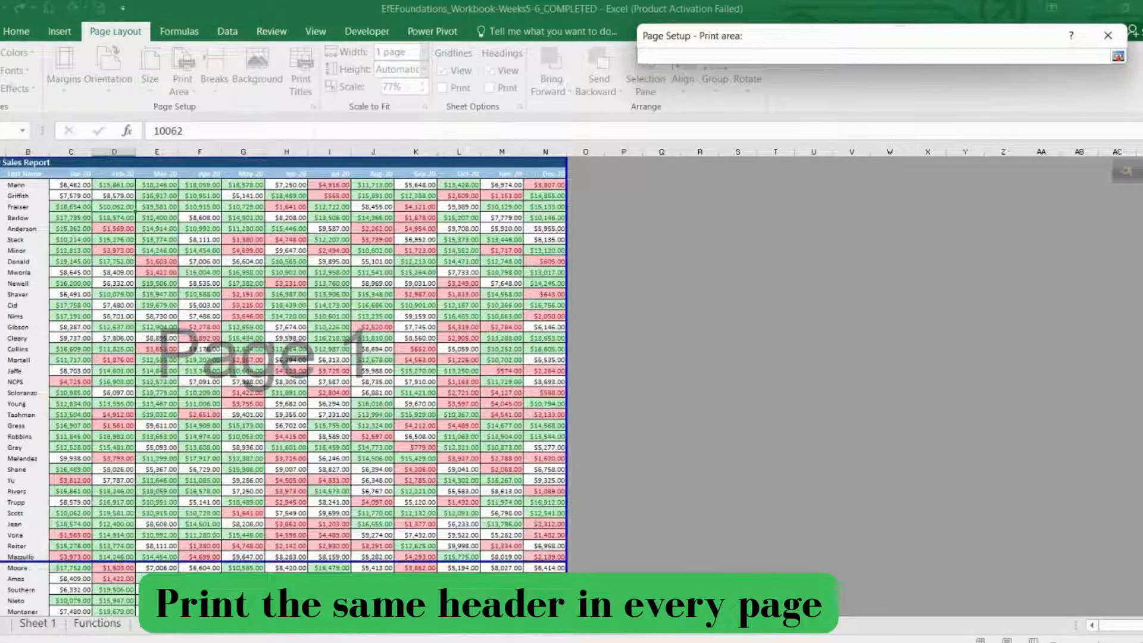
pyautogui.click(1118, 56)
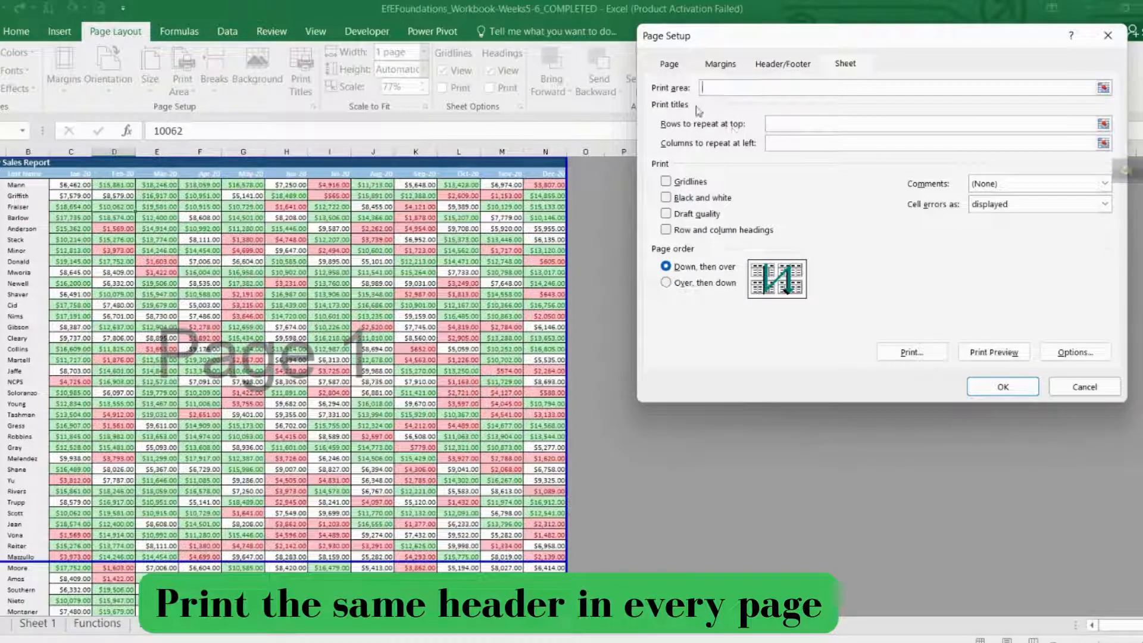
pyautogui.click(1102, 88)
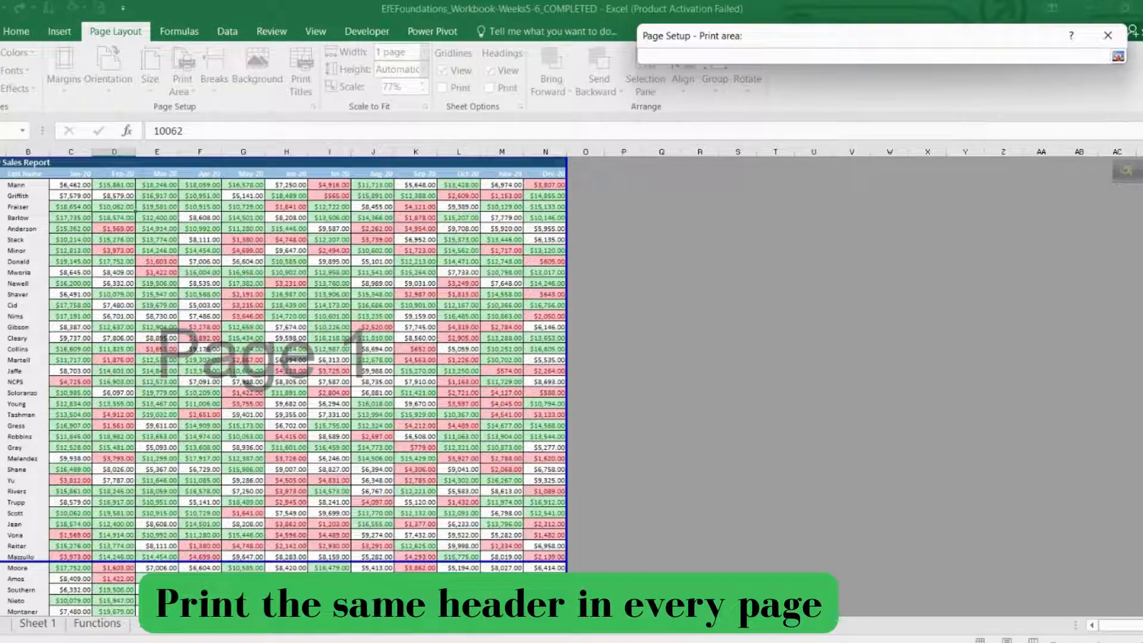
pyautogui.moveTo(1, 163); pyautogui.dragTo(44, 577)
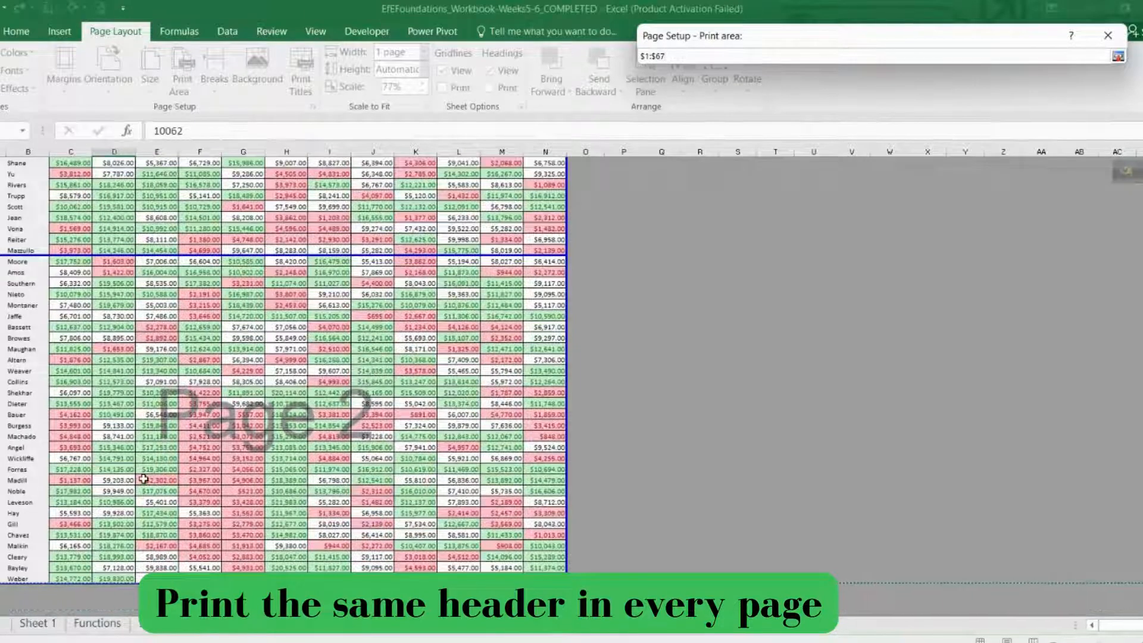
pyautogui.scroll(10, 144, 479)
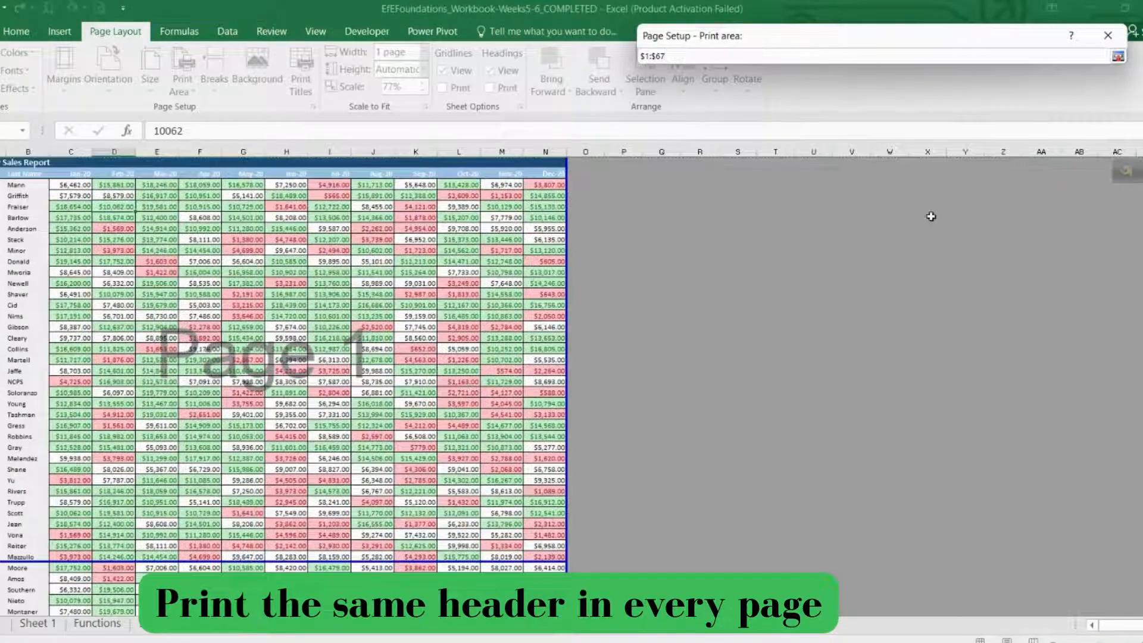
pyautogui.click(1117, 57)
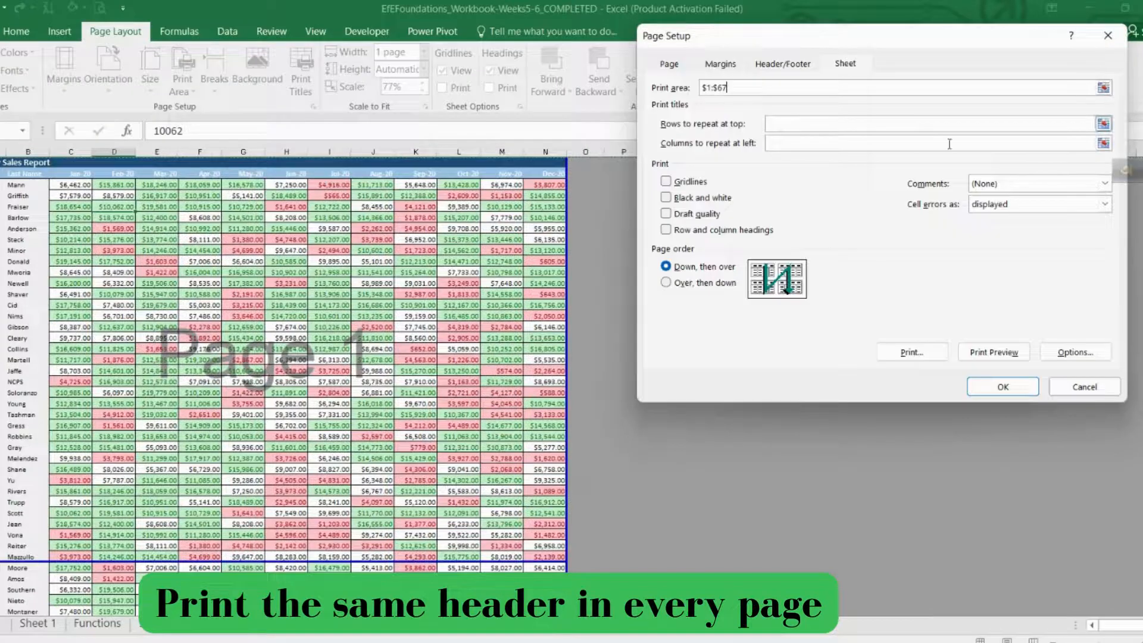
# Set rows $1:$2 to repeat at the top of every printed page and apply the page setup.
pyautogui.click(1103, 123)
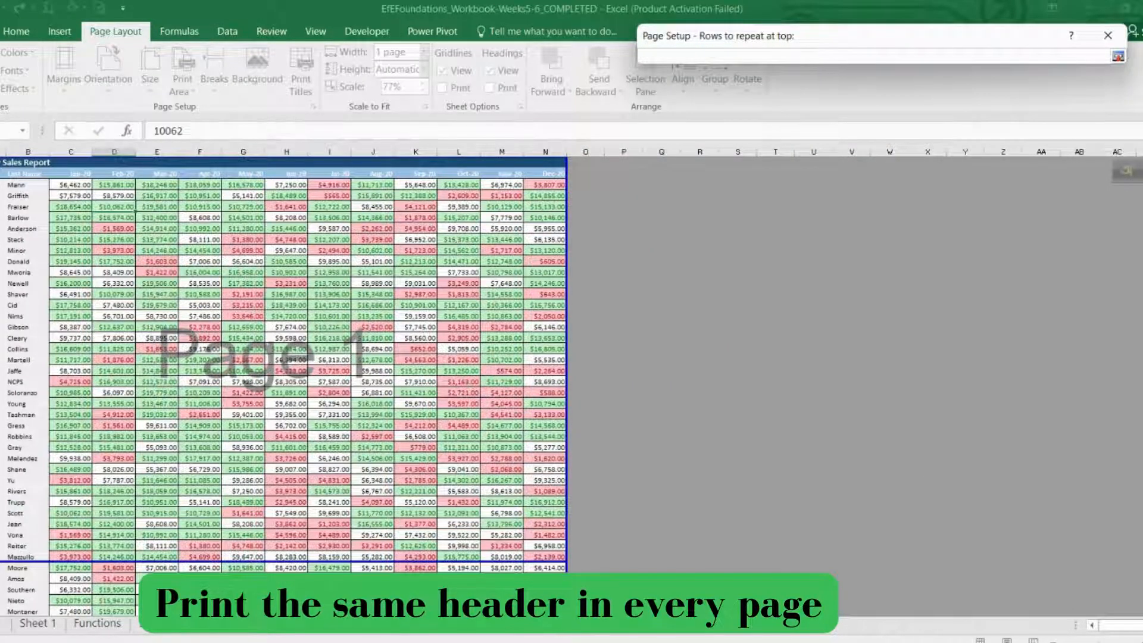
pyautogui.moveTo(2, 162); pyautogui.dragTo(1, 174)
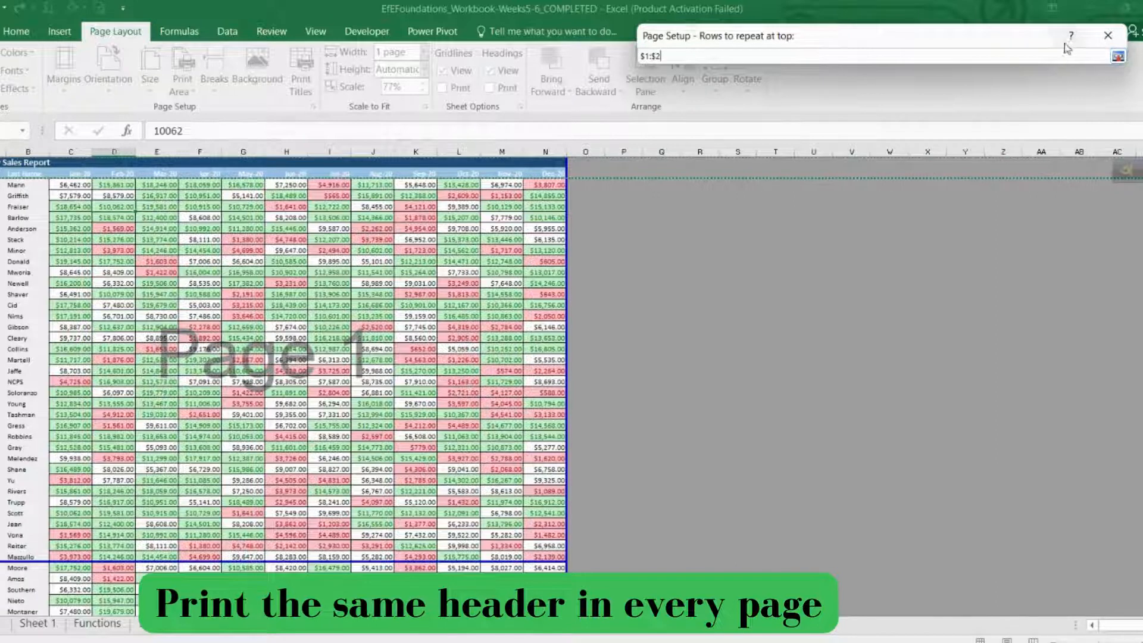
pyautogui.click(1117, 56)
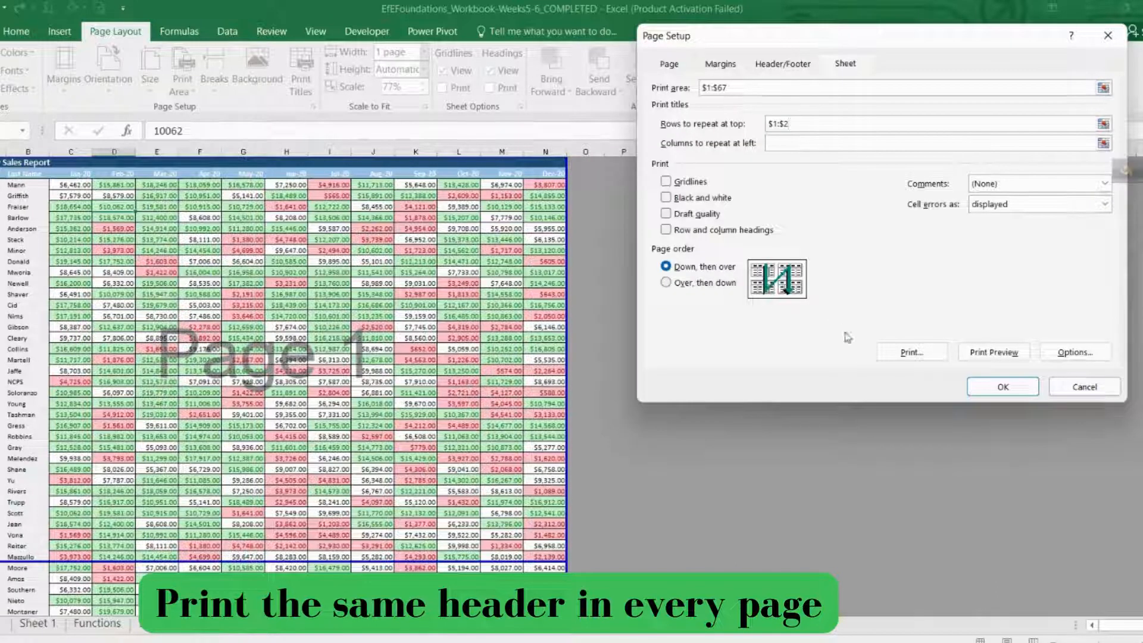
pyautogui.click(993, 385)
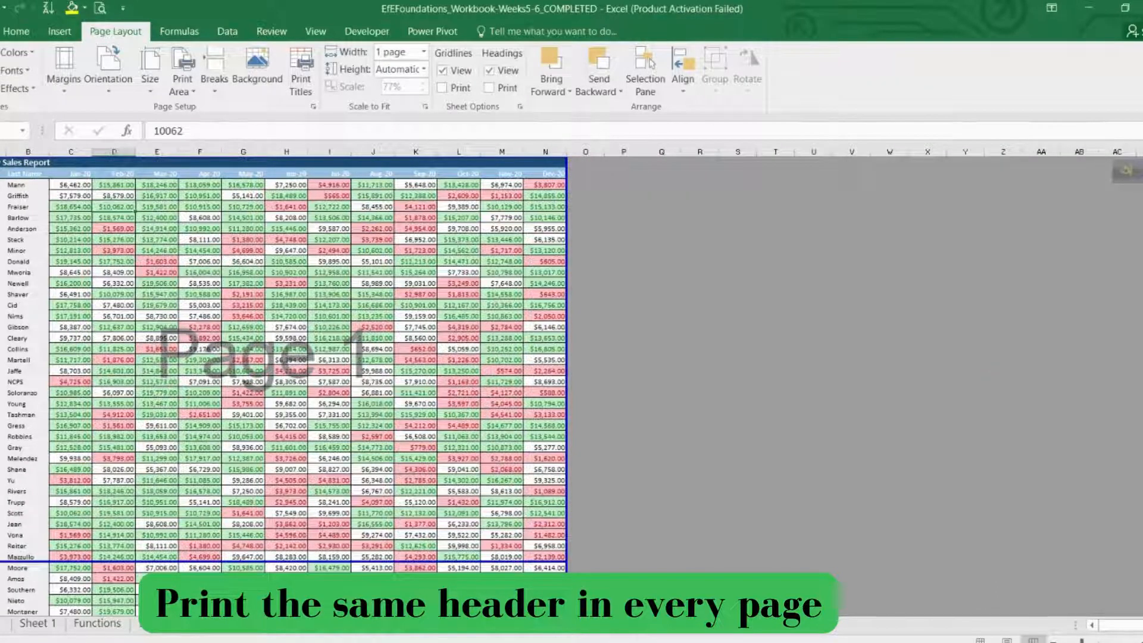
# Check the repeated header rows across the print preview pages, and reopen the print titles settings to preview from there.
pyautogui.click(4, 31)
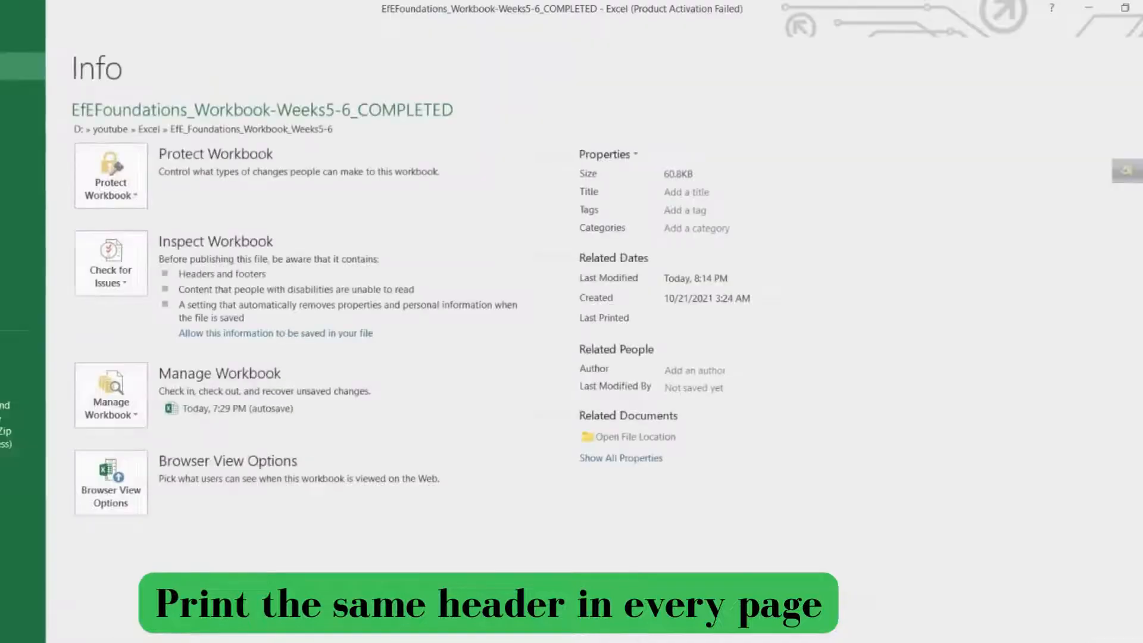
pyautogui.press('Escape')
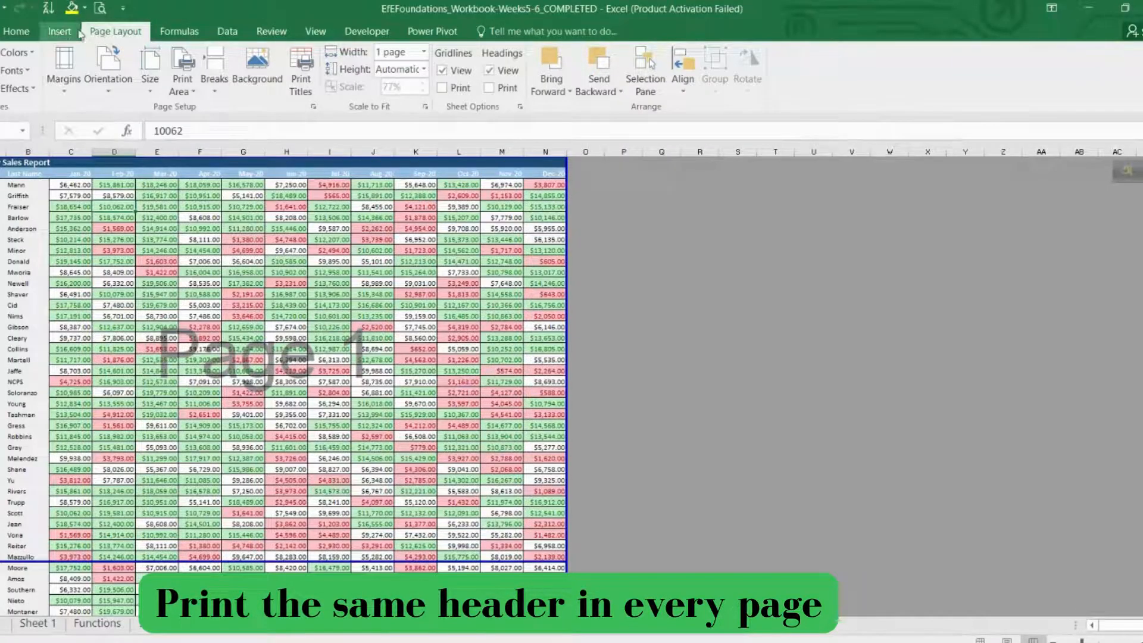
pyautogui.click(100, 9)
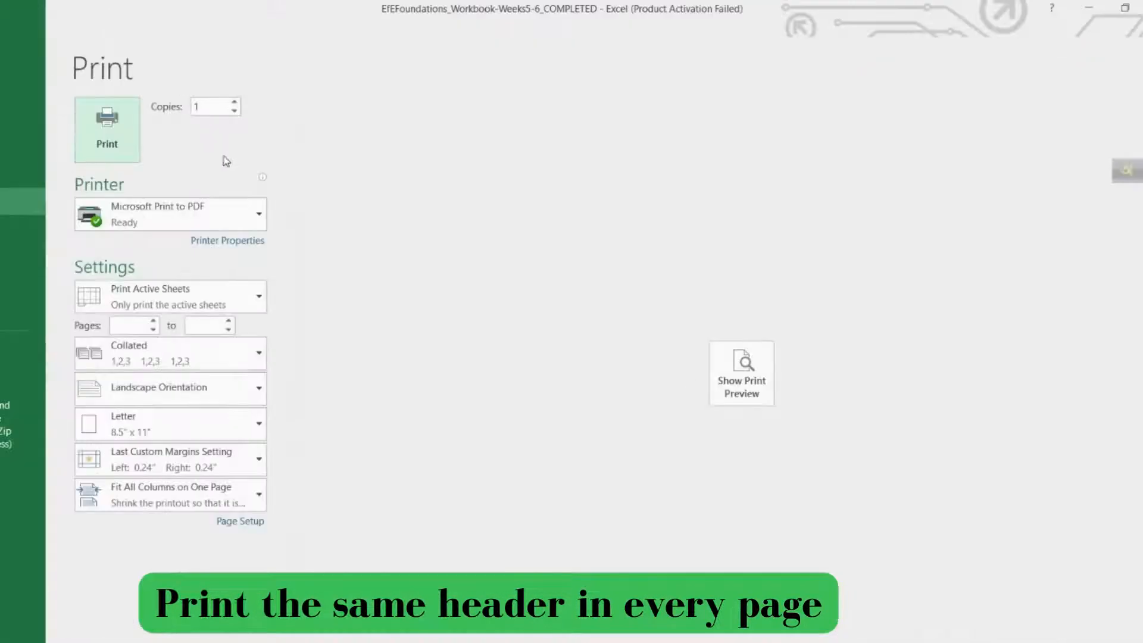
pyautogui.click(743, 357)
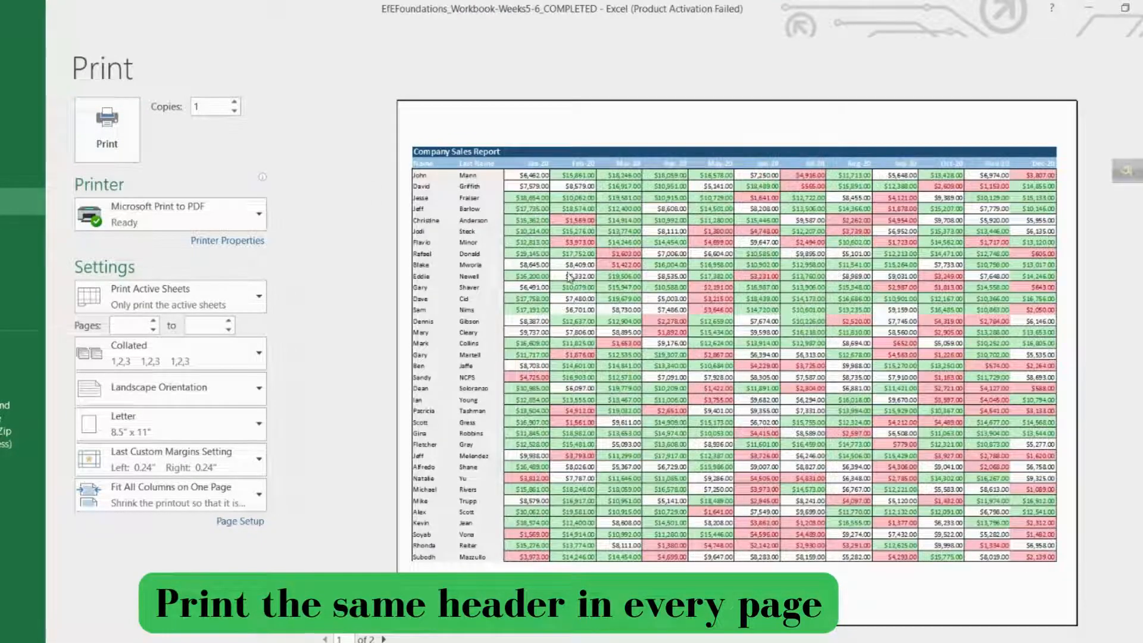
pyautogui.scroll(-1, 570, 276)
pyautogui.press('Escape')
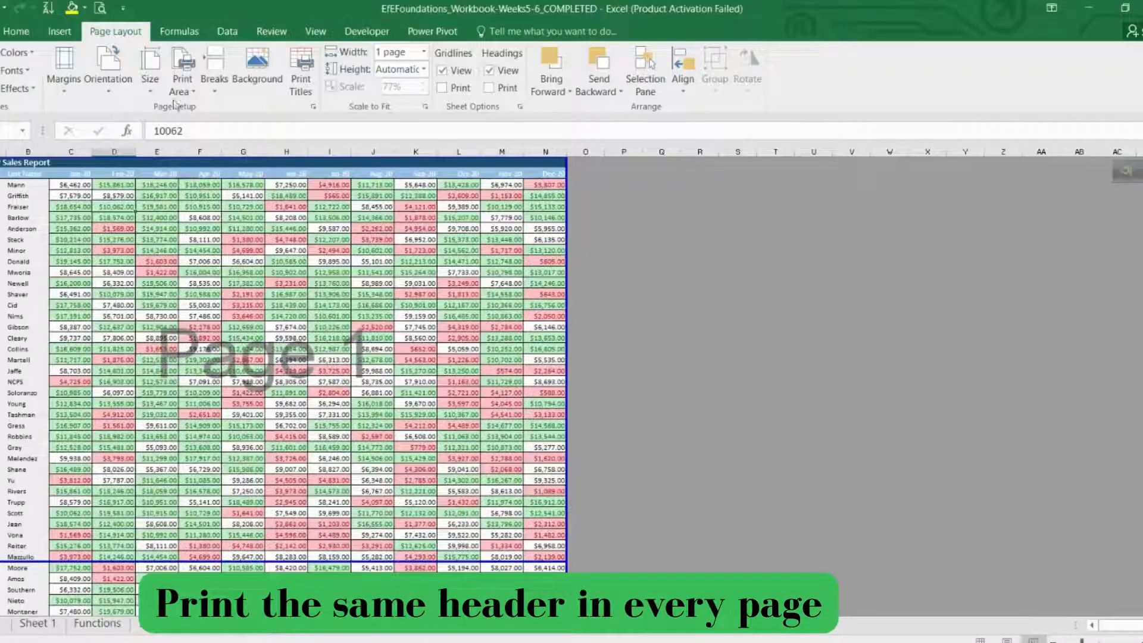
pyautogui.click(300, 86)
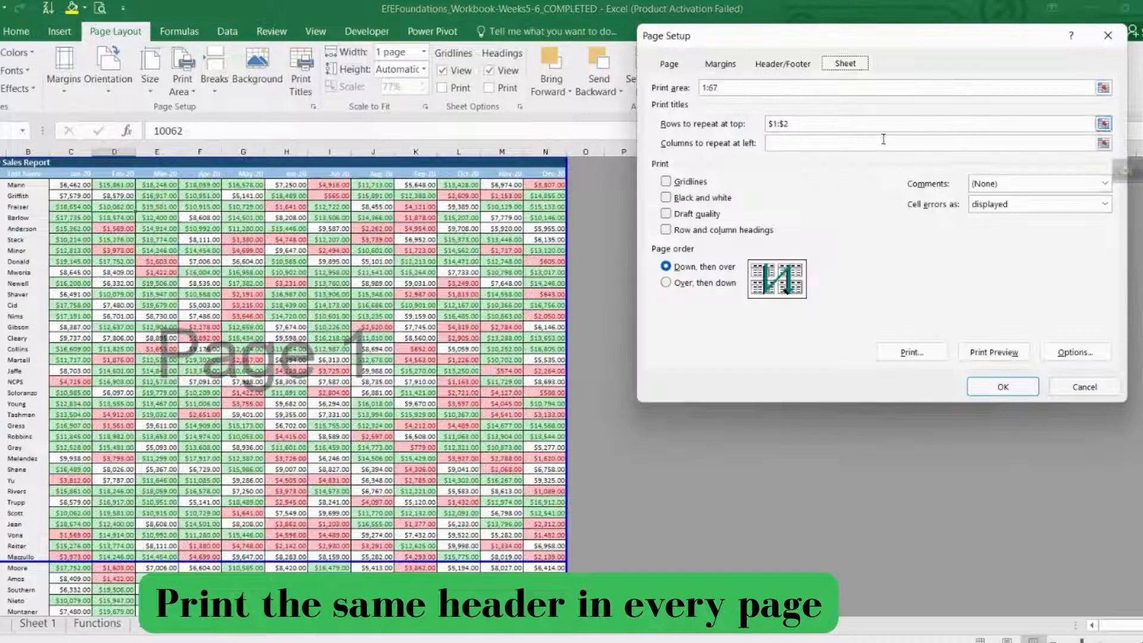
pyautogui.click(1005, 354)
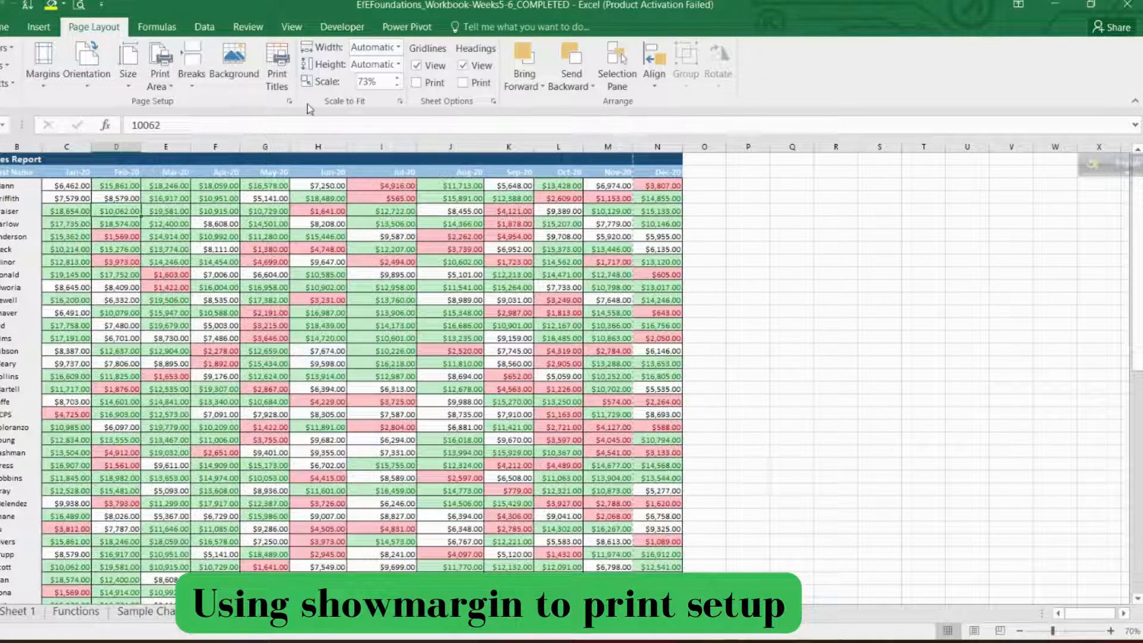
# Open the print preview of the sales report and show the page margins on it.
pyautogui.click(78, 8)
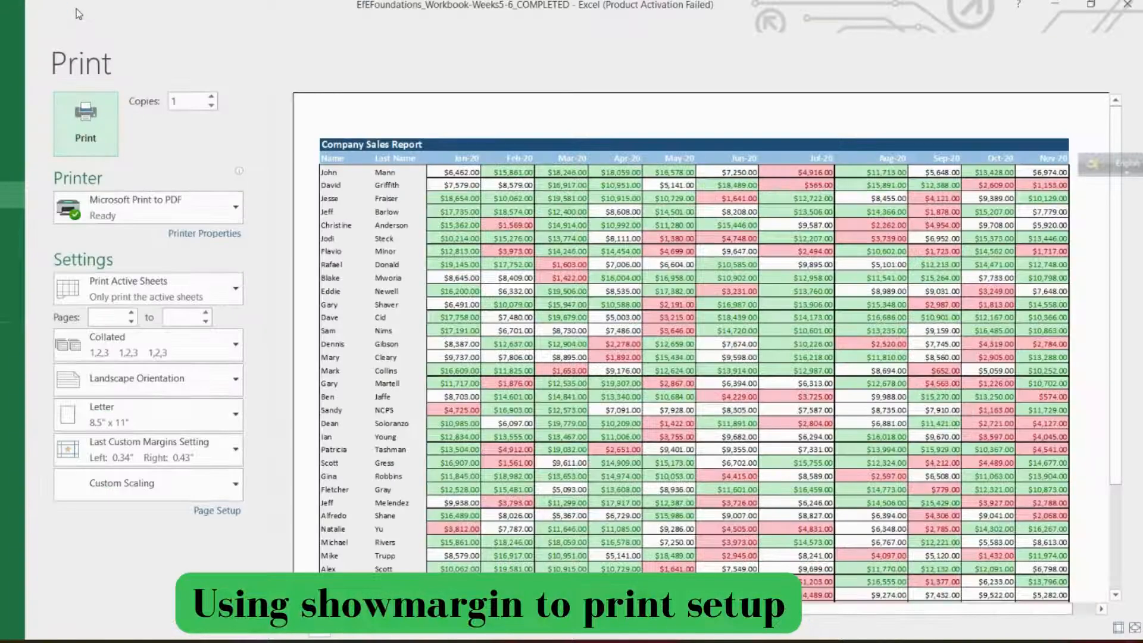
pyautogui.scroll(-1, 808, 391)
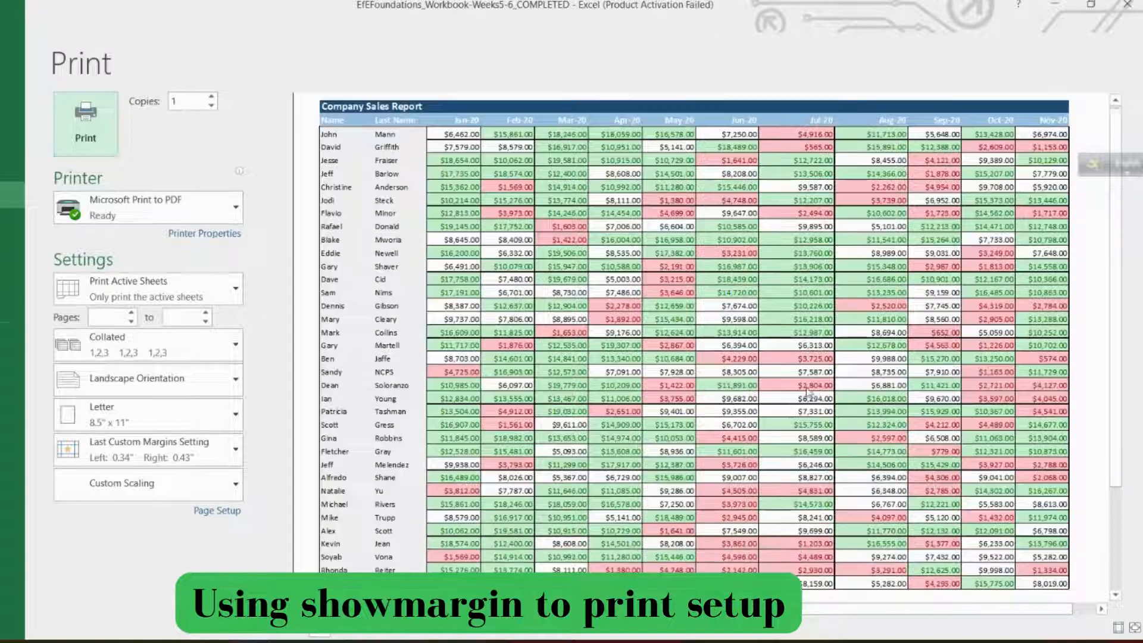
pyautogui.click(1117, 628)
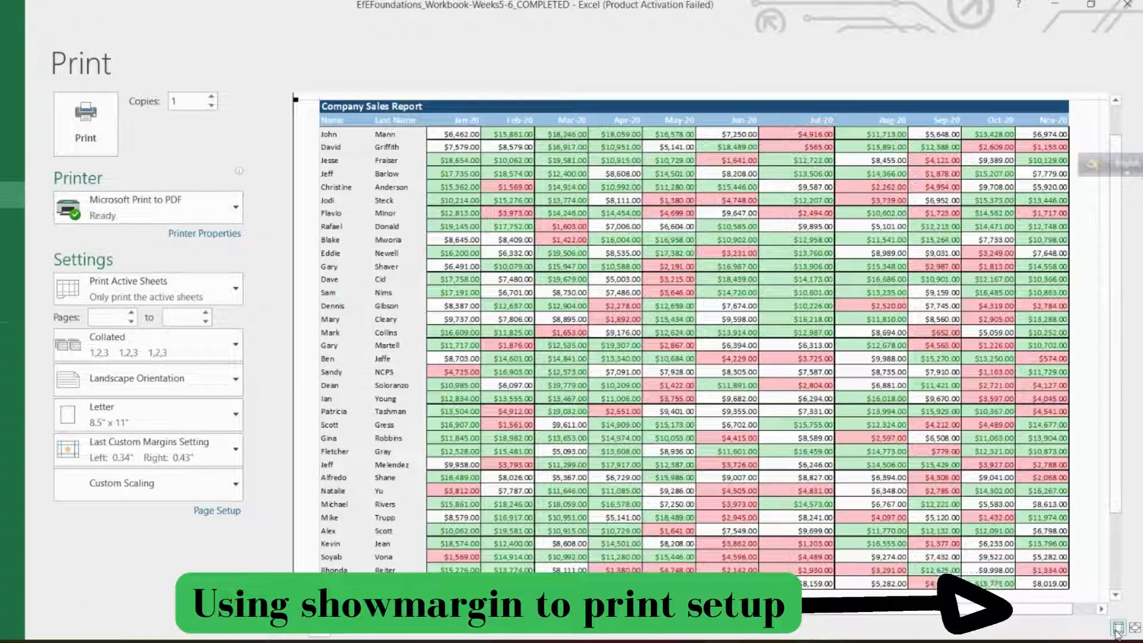
pyautogui.scroll(-3, 806, 352)
pyautogui.scroll(4, 806, 353)
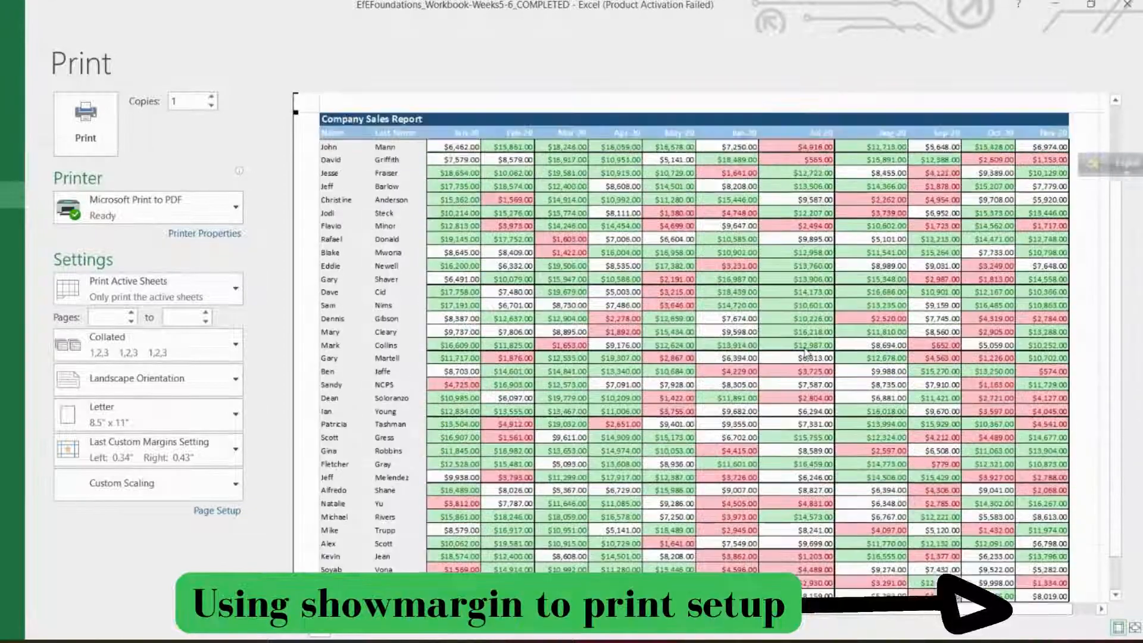
pyautogui.scroll(-1, 805, 352)
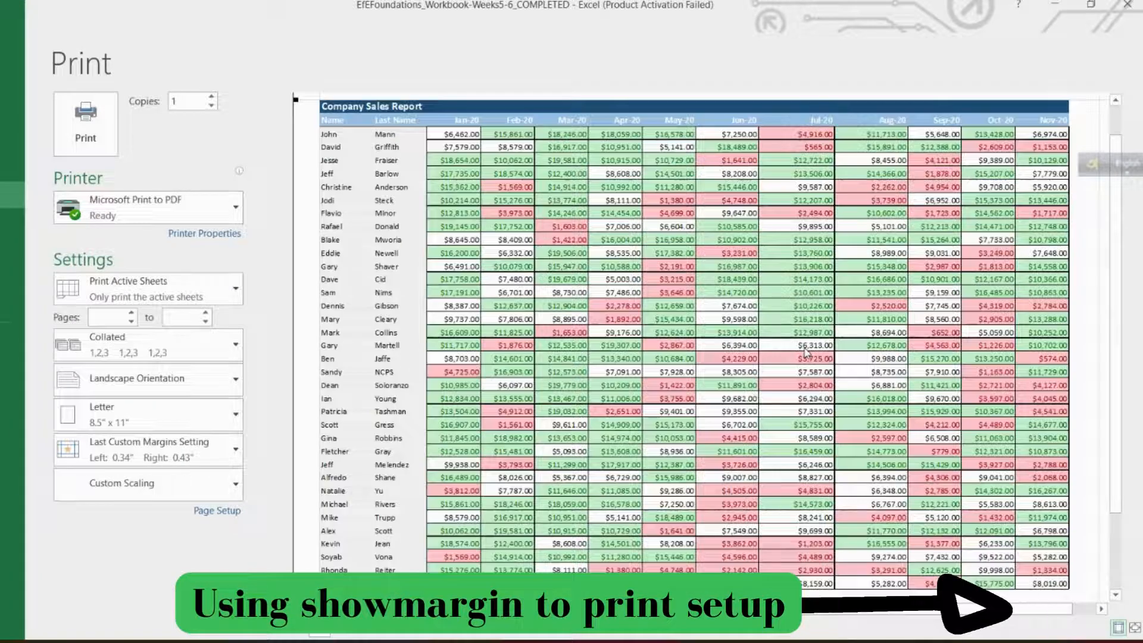
# Fit the whole page in the print preview, move the bottom margin up towards the table and narrow the right margin to 0.22".
pyautogui.scroll(-2, 806, 351)
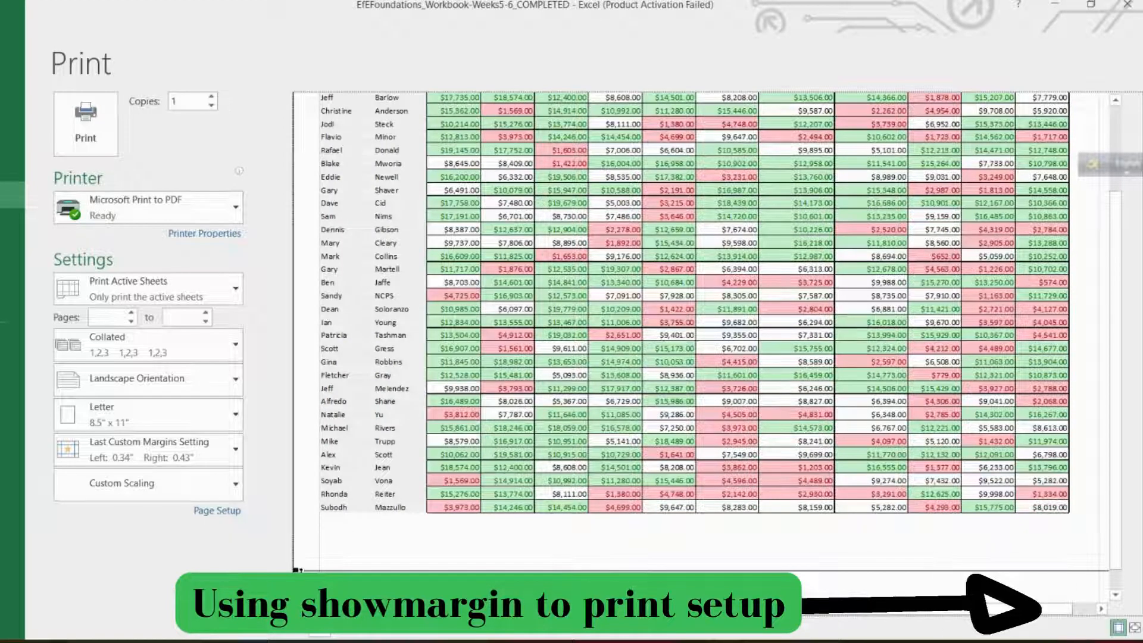
pyautogui.scroll(3, 526, 546)
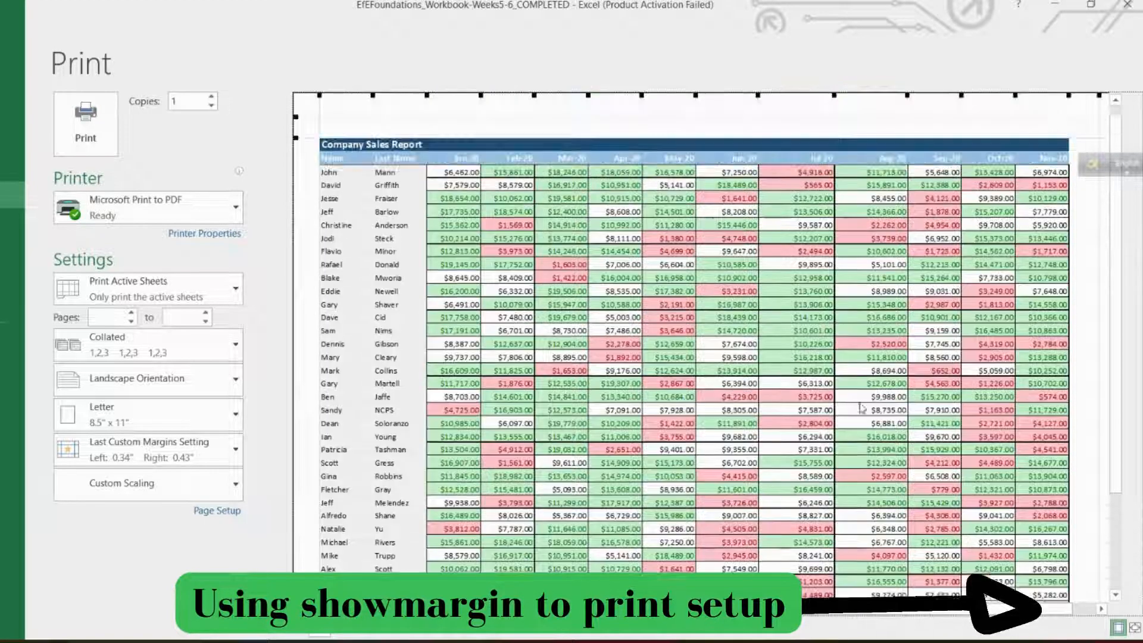
pyautogui.click(1134, 628)
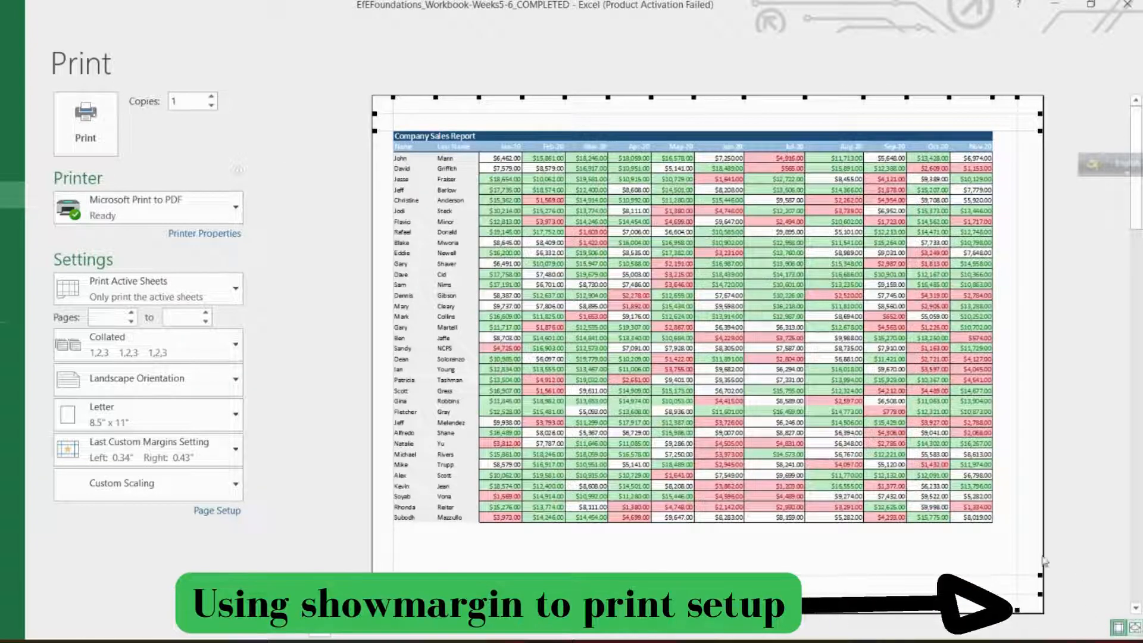
pyautogui.moveTo(1013, 575); pyautogui.dragTo(1011, 544)
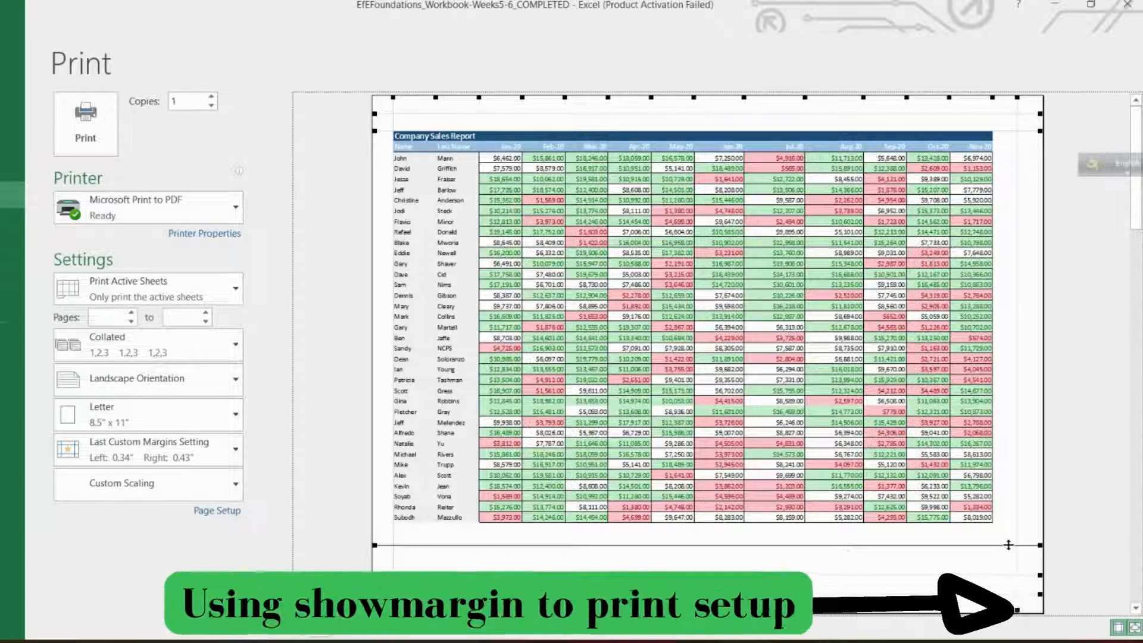
pyautogui.moveTo(1014, 404); pyautogui.dragTo(1030, 404)
# Widen the May-20, Aug-20, Sep-20 and Oct-20 columns directly in the print preview and return to the worksheet.
pyautogui.moveTo(948, 101); pyautogui.dragTo(916, 101)
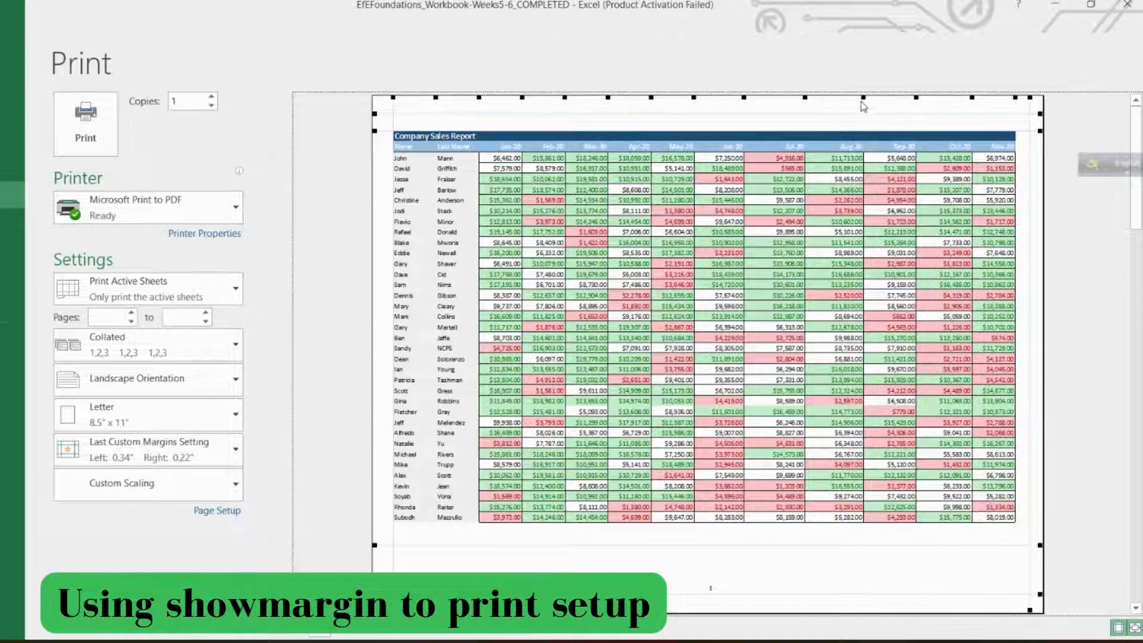
pyautogui.moveTo(864, 98); pyautogui.dragTo(866, 99)
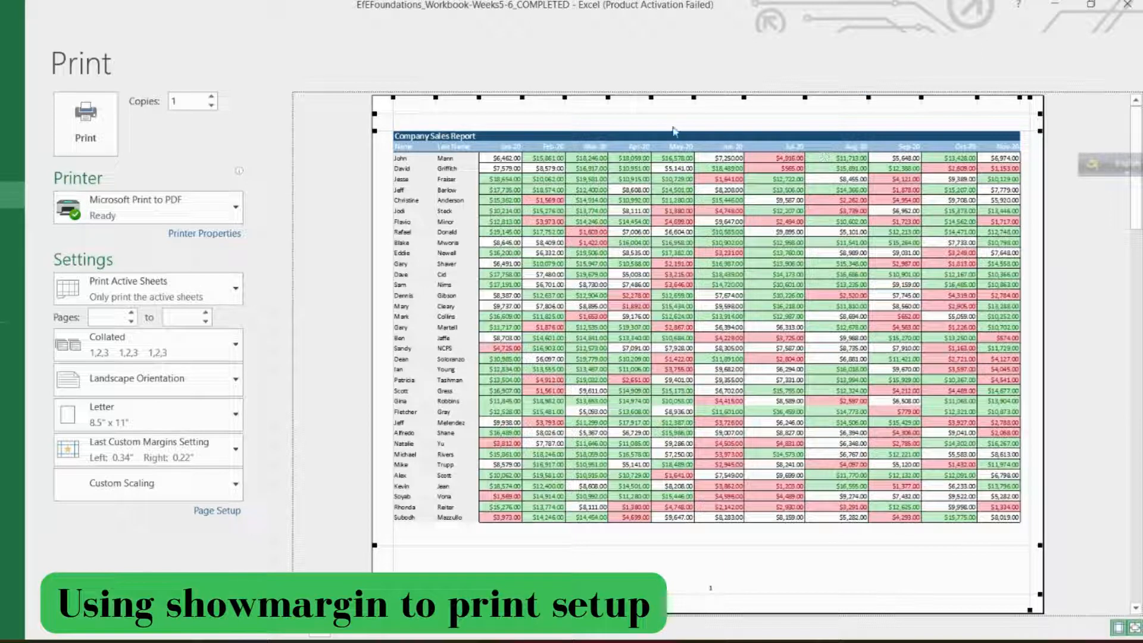
pyautogui.moveTo(694, 98); pyautogui.dragTo(703, 101)
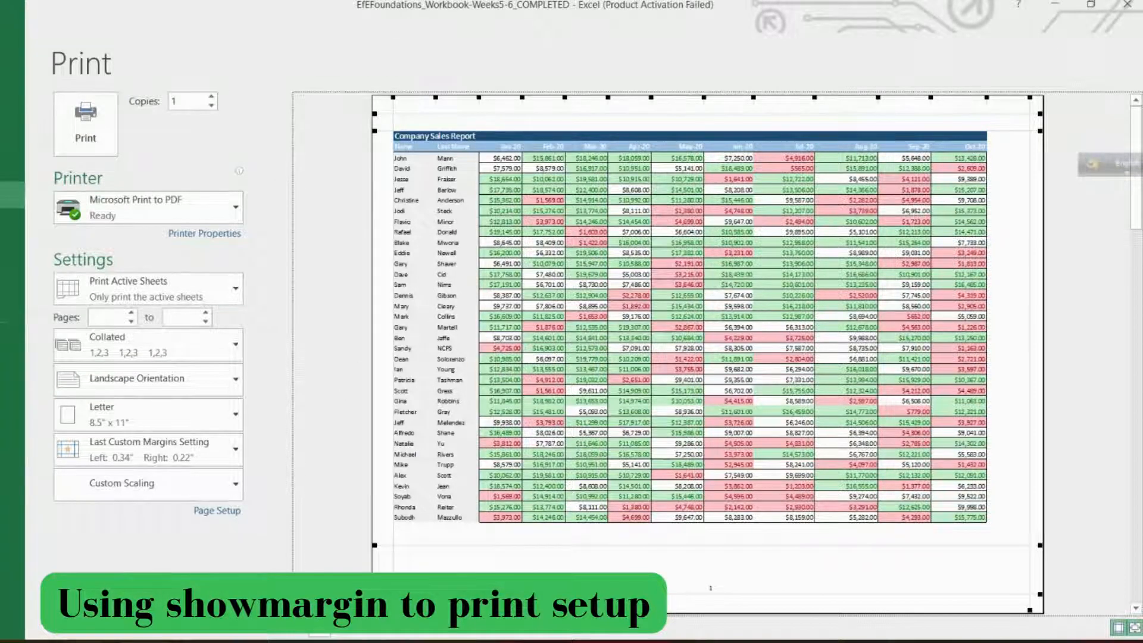
pyautogui.press('Escape')
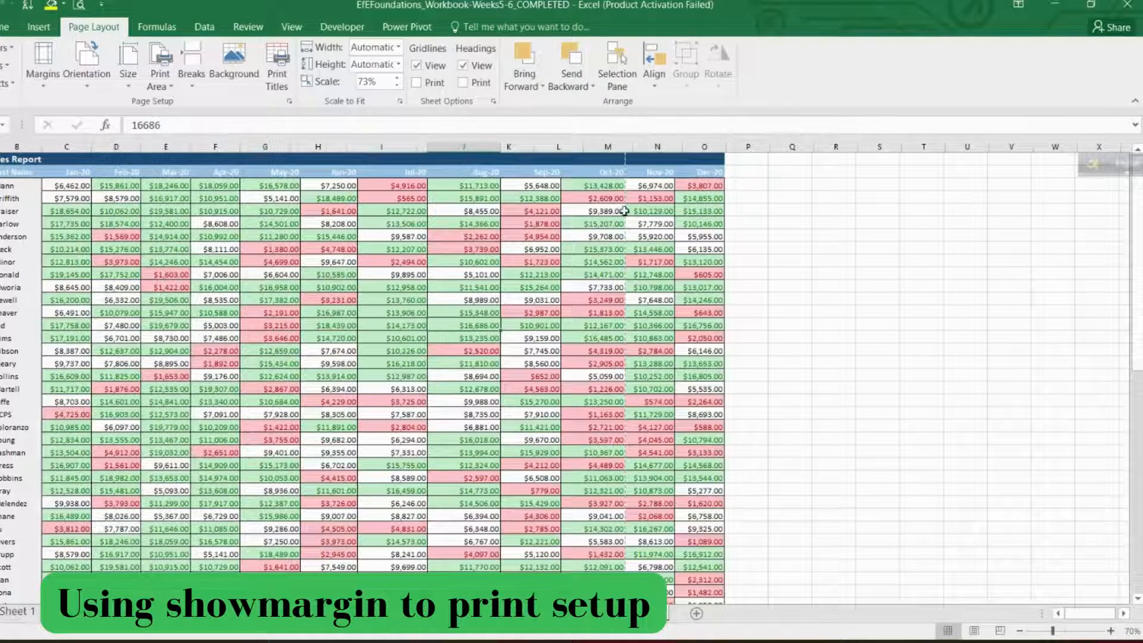
pyautogui.click(623, 210)
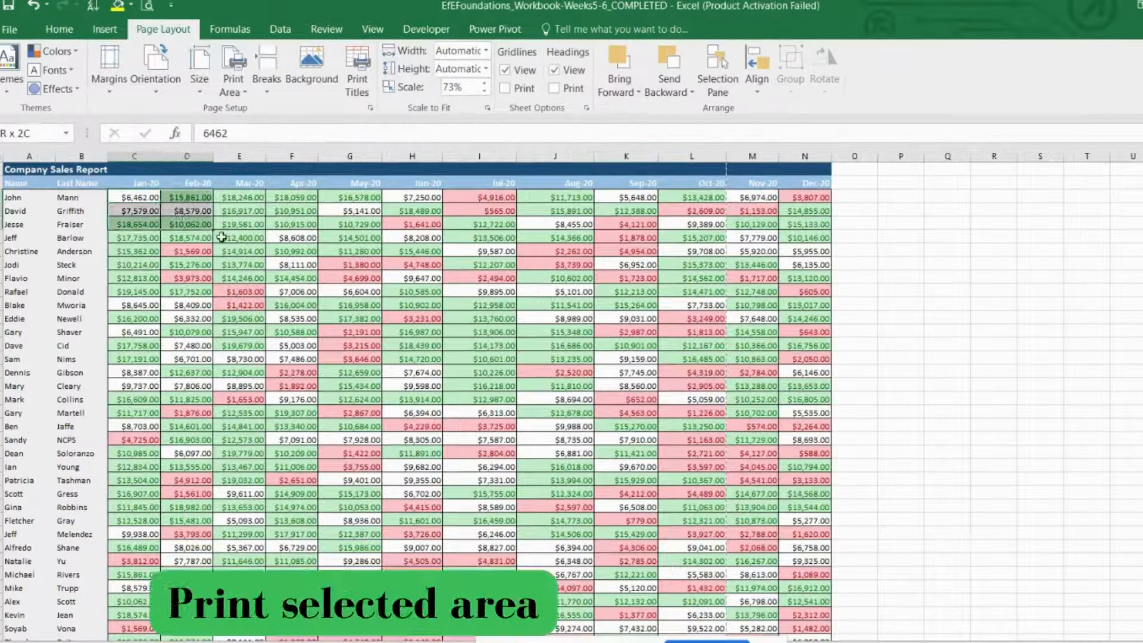
# Select the Jan-20 to May-20 sales figures for the first 13 people and set the printout to Print Selection.
pyautogui.moveTo(137, 199); pyautogui.dragTo(377, 357)
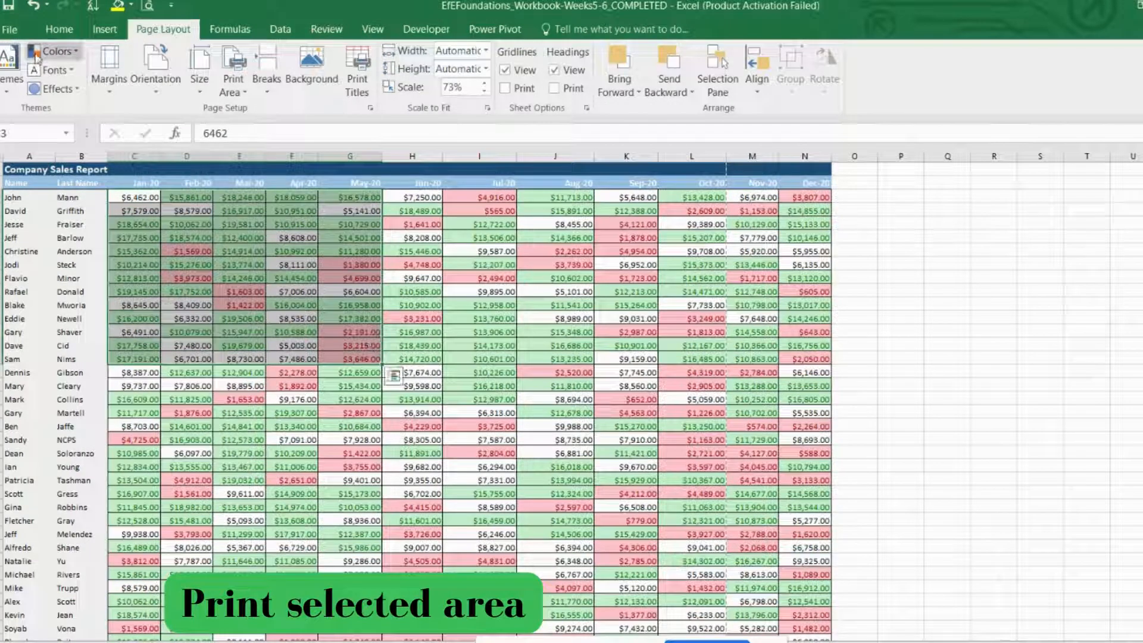
pyautogui.click(147, 6)
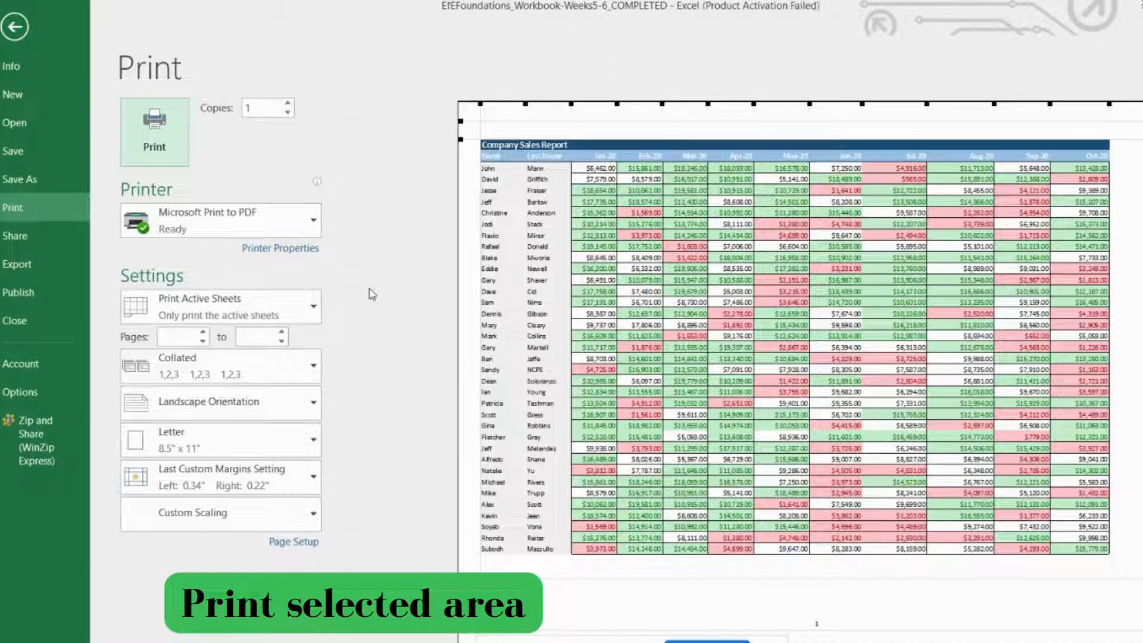
pyautogui.click(255, 314)
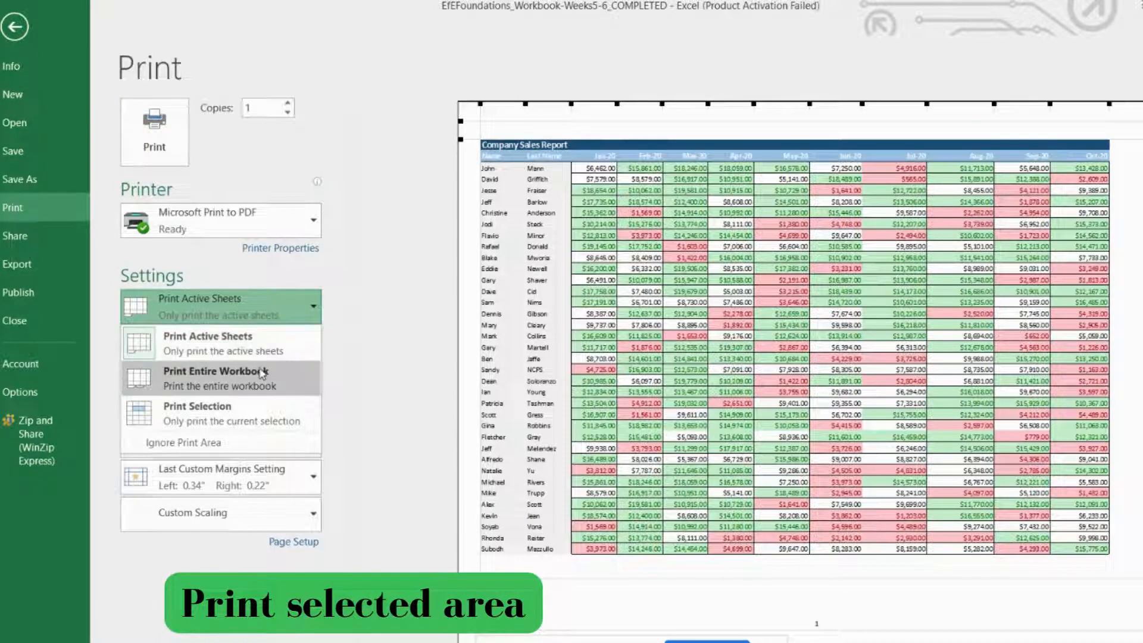
pyautogui.click(262, 414)
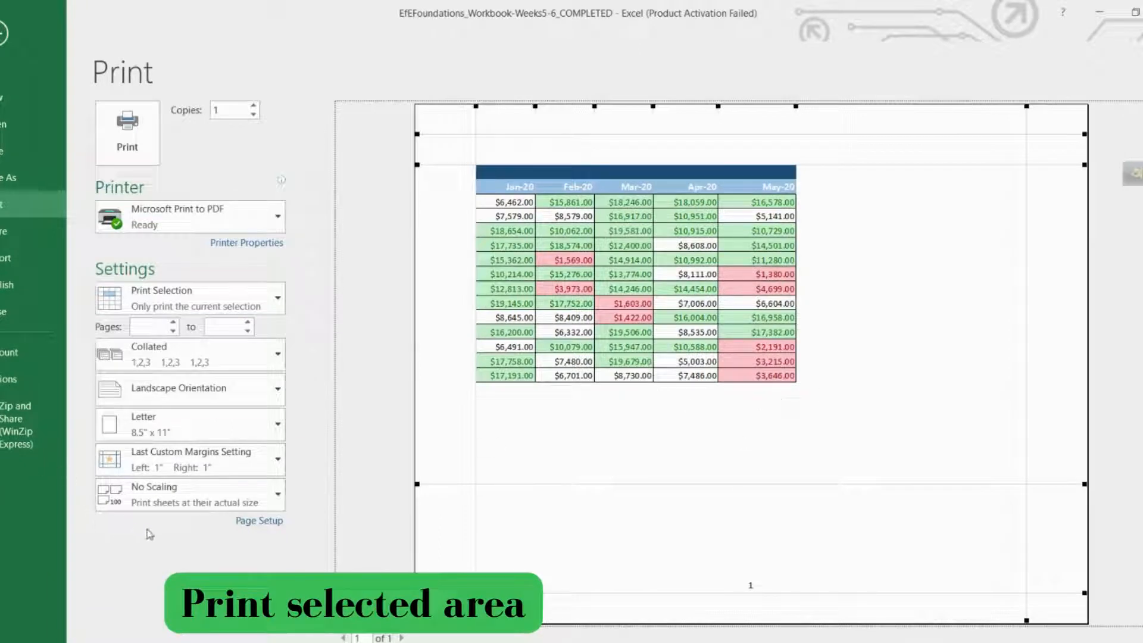
# Set the print scaling of the selection to 120% of normal size.
pyautogui.click(253, 521)
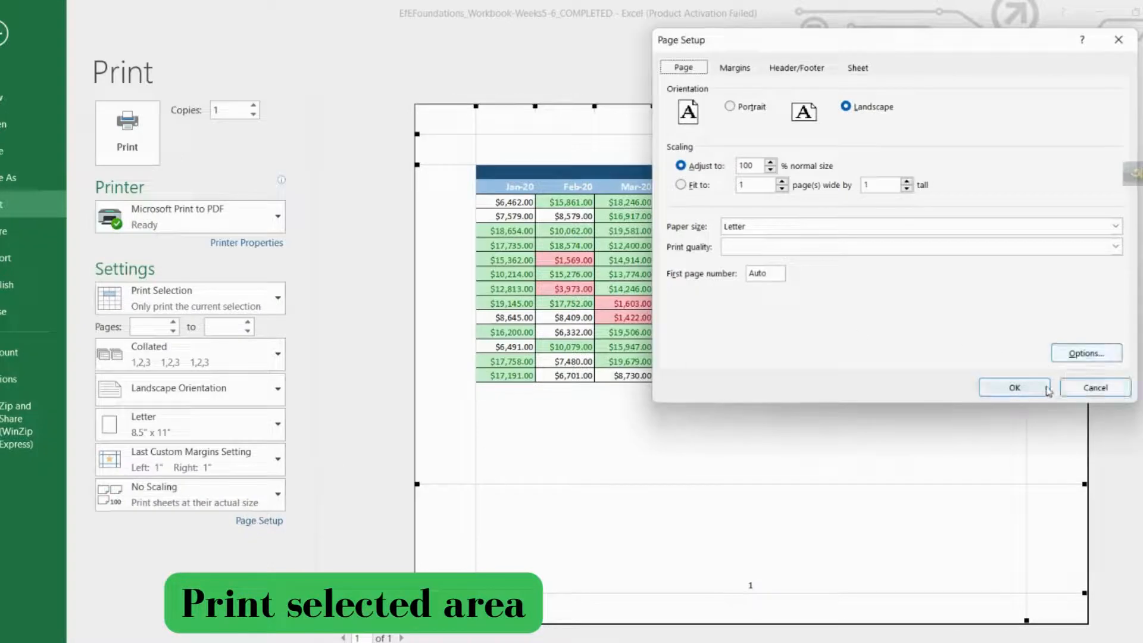
pyautogui.click(1025, 396)
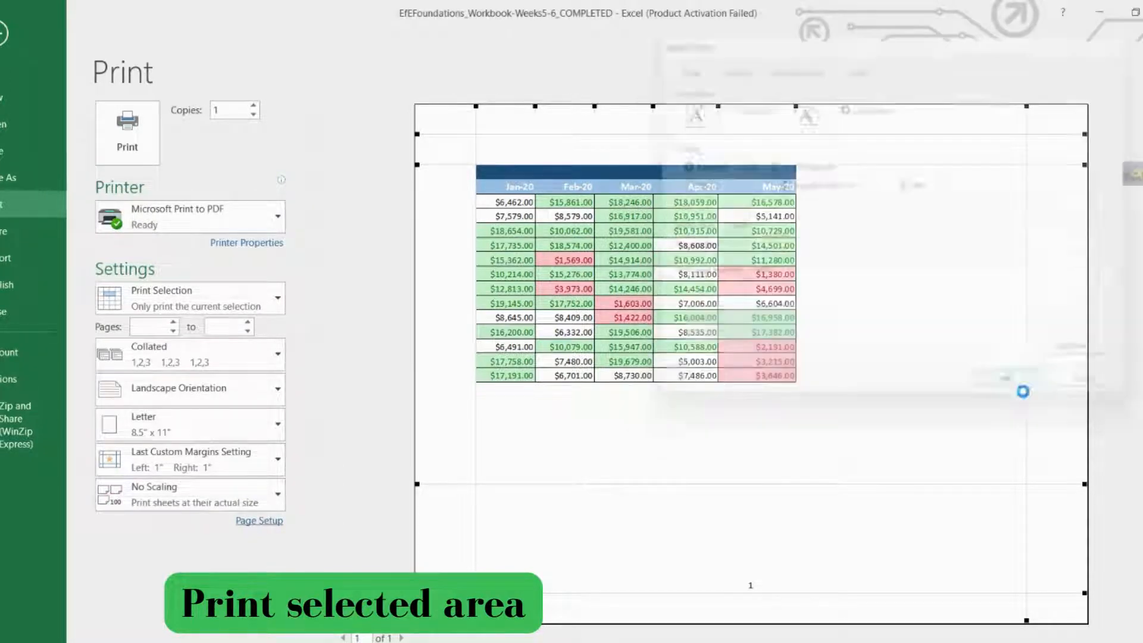
pyautogui.click(241, 526)
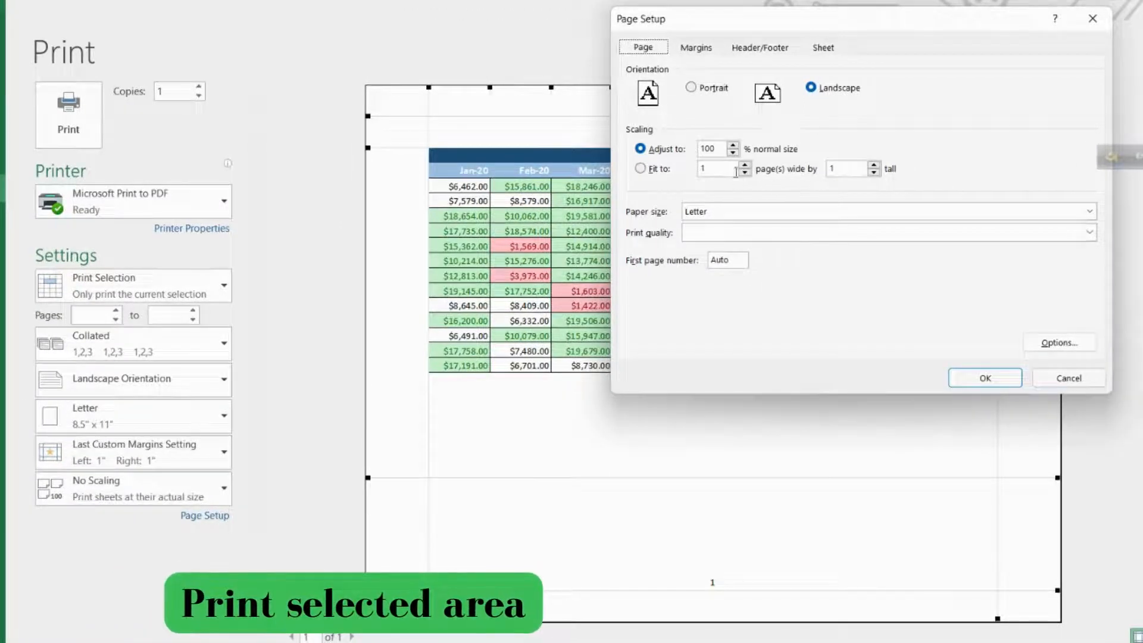
pyautogui.moveTo(721, 149); pyautogui.dragTo(693, 149)
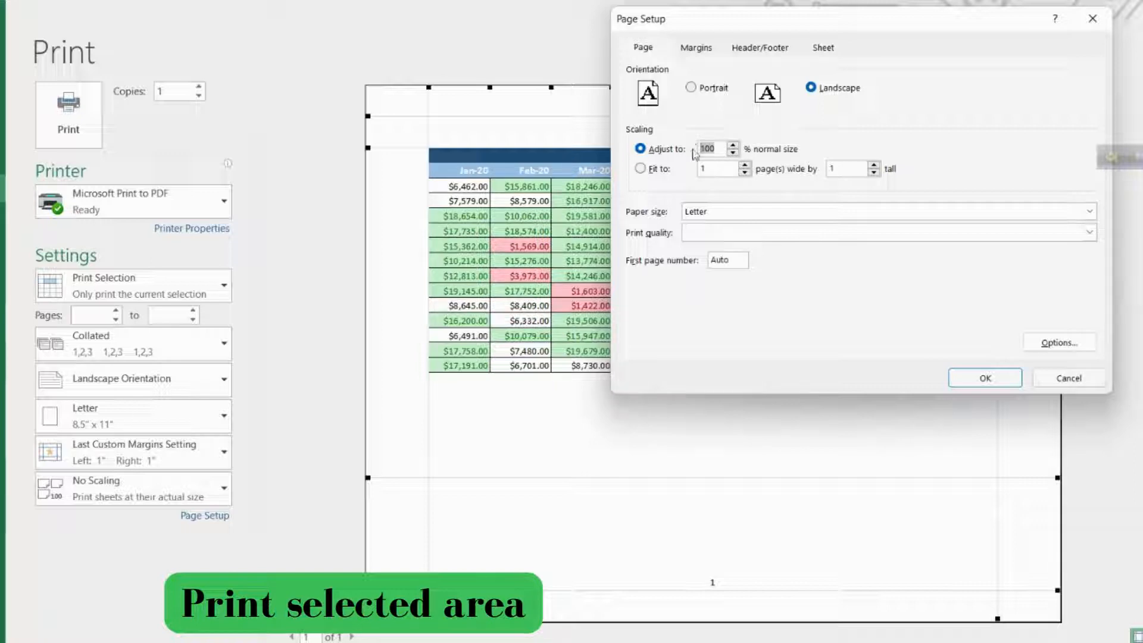
pyautogui.write('120')
pyautogui.click(985, 380)
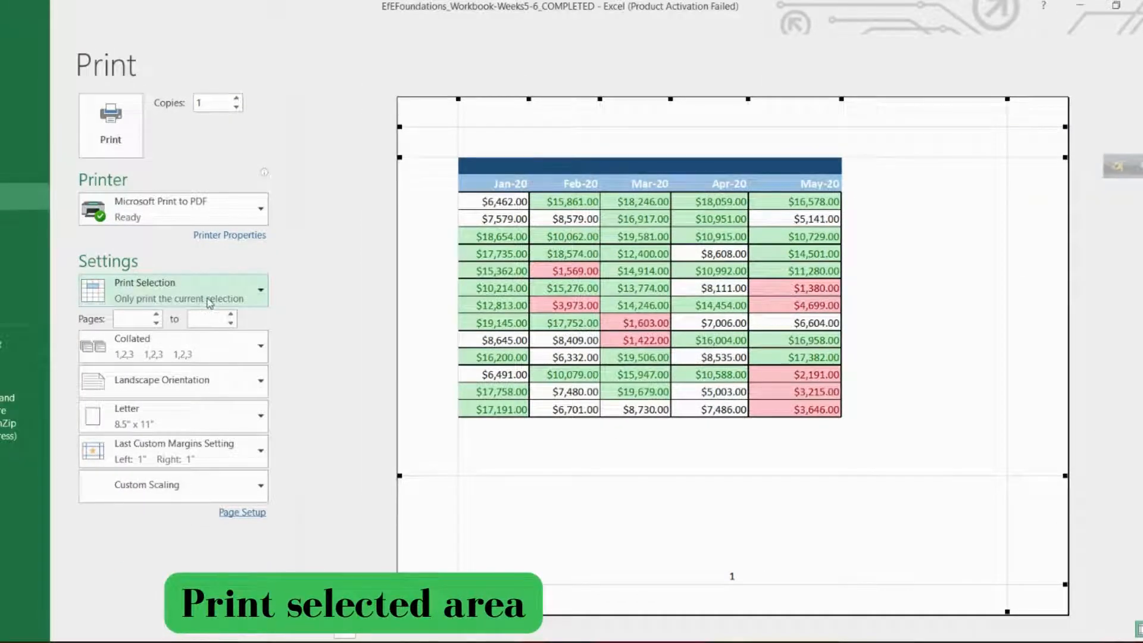
# Scale the printed selection to 150% of normal size and lower its bottom margin to fit all selected rows on the page.
pyautogui.click(238, 513)
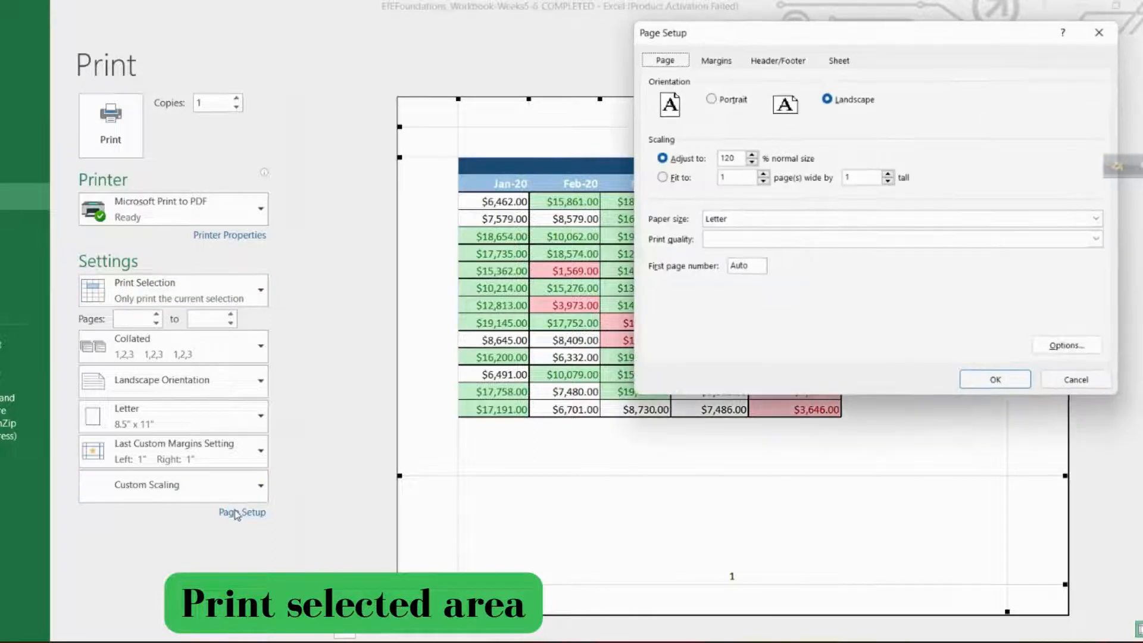
pyautogui.click(703, 156)
pyautogui.write('150')
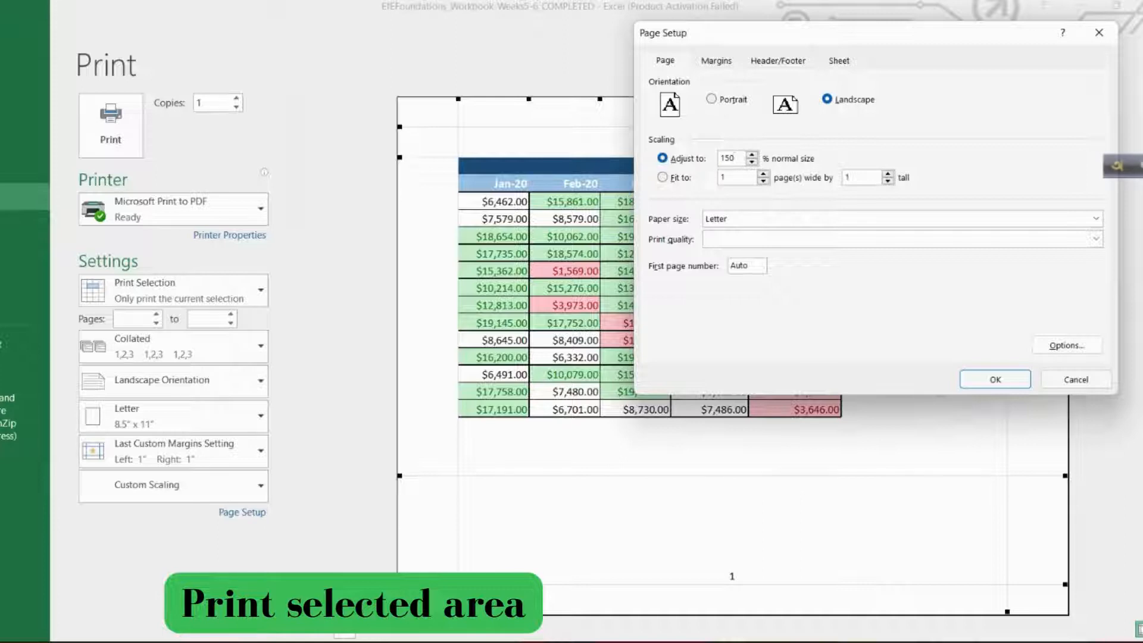
pyautogui.click(995, 380)
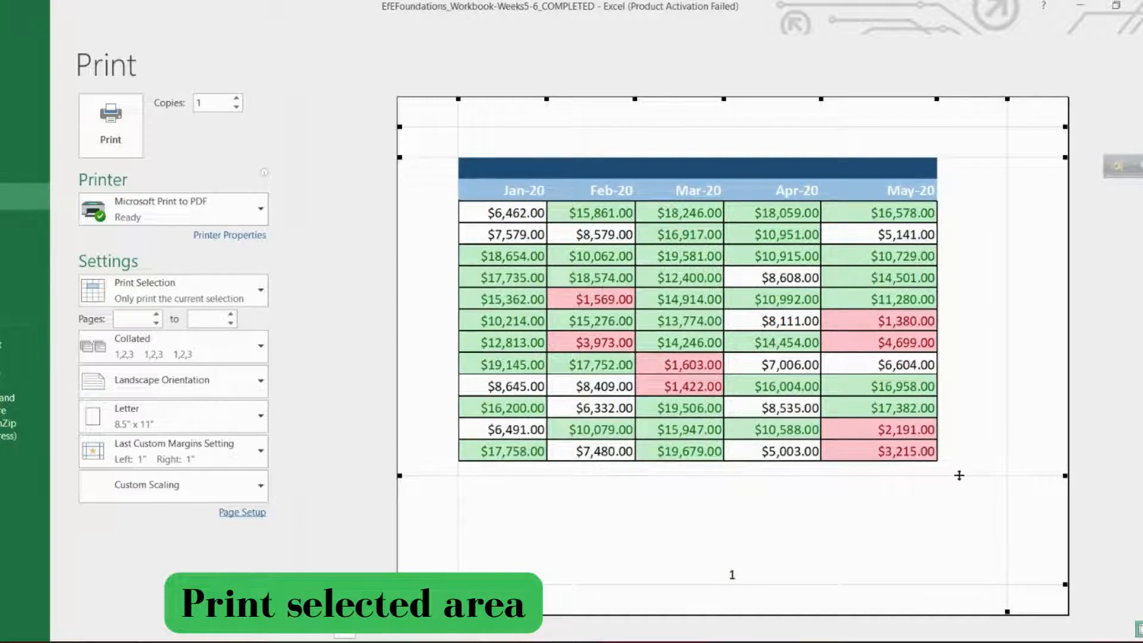
pyautogui.moveTo(958, 475); pyautogui.dragTo(958, 524)
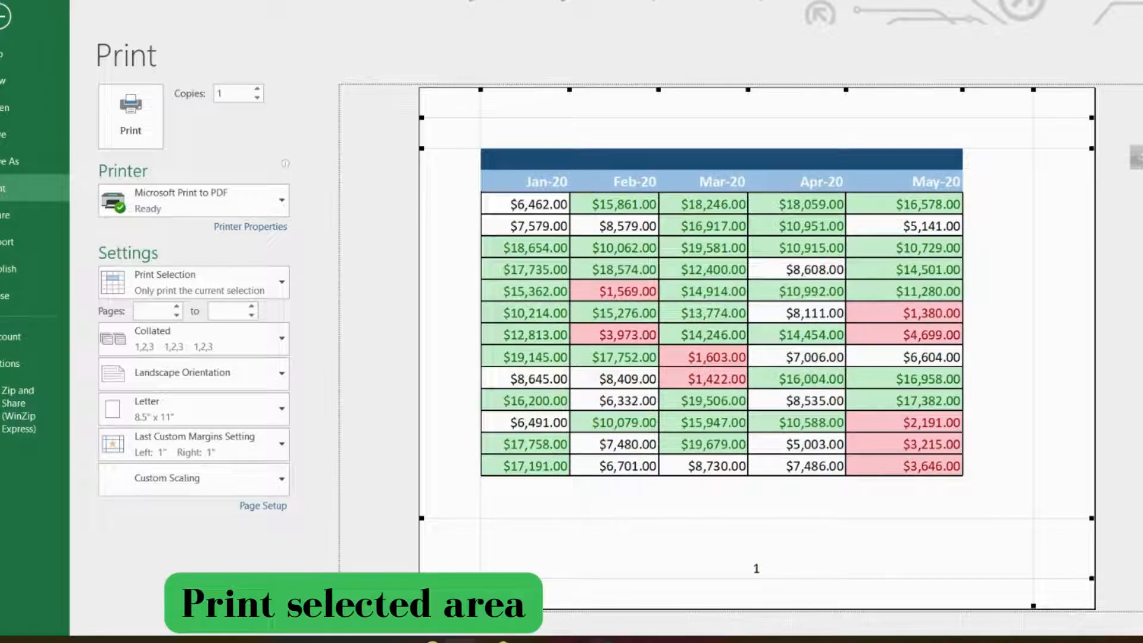
pyautogui.click(3, 16)
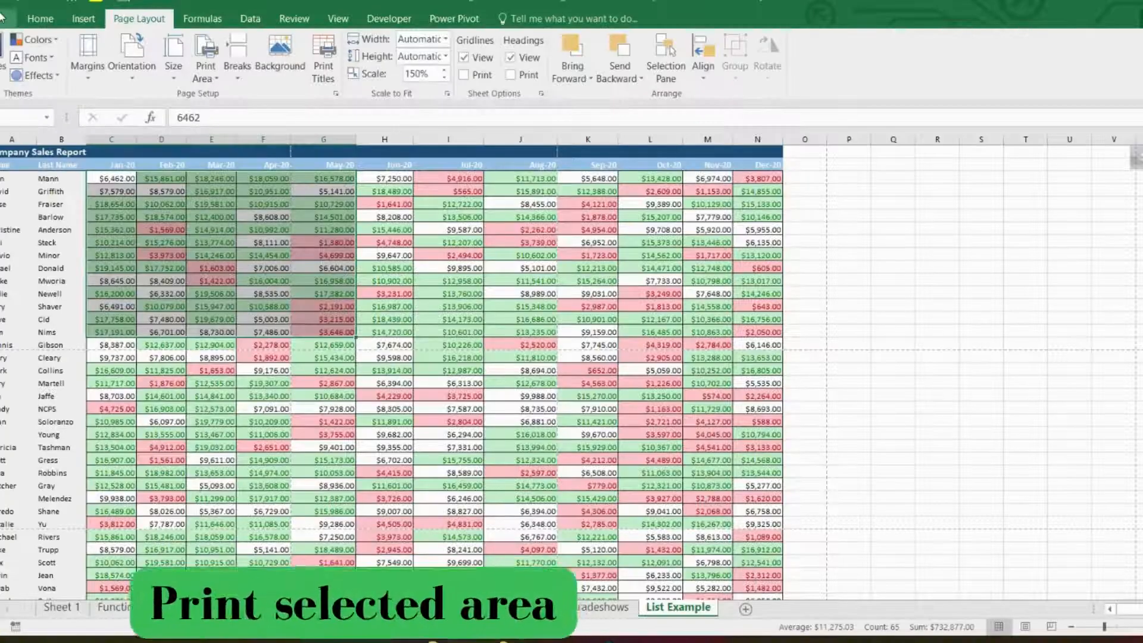